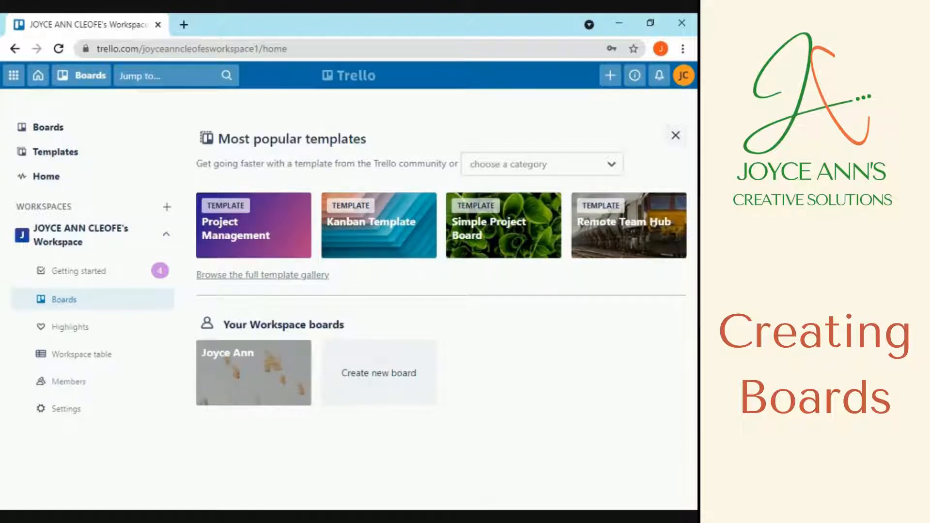
Create a board titled 'Sample' using the ocean waves photo as its background
{"action": "left_click", "coordinate": [407, 390]}
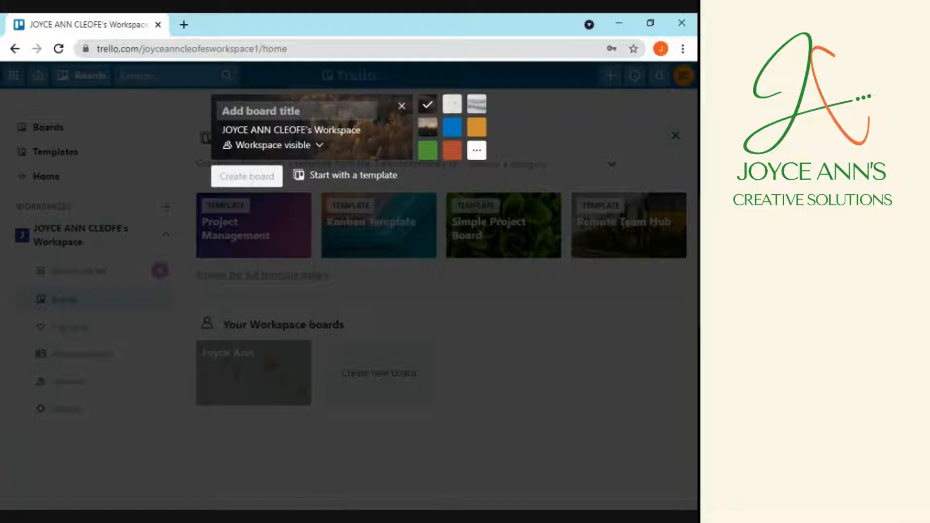
{"action": "type", "text": "Sample"}
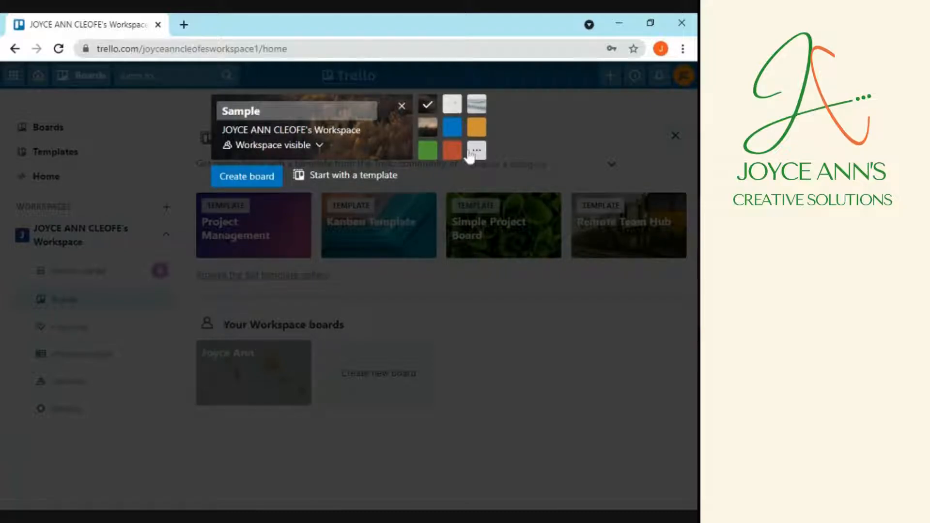
{"action": "left_click", "coordinate": [430, 130]}
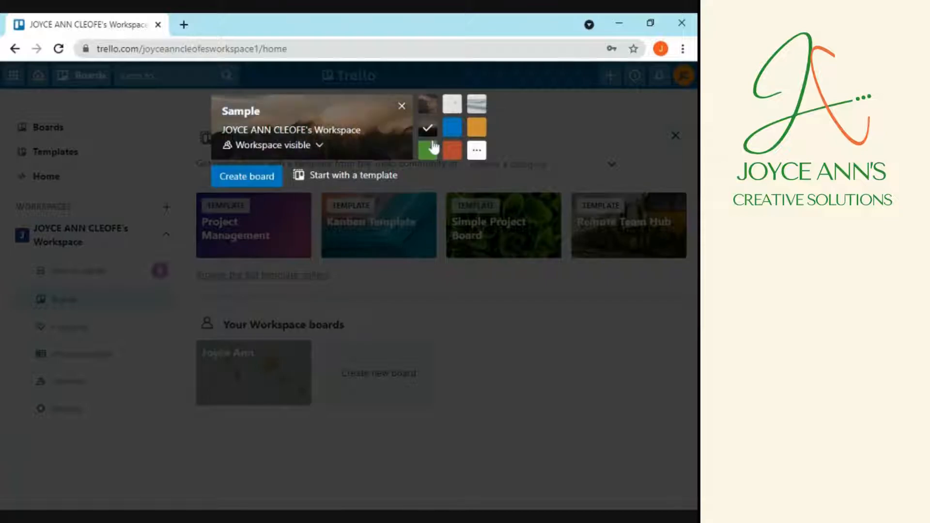
{"action": "left_click", "coordinate": [477, 103]}
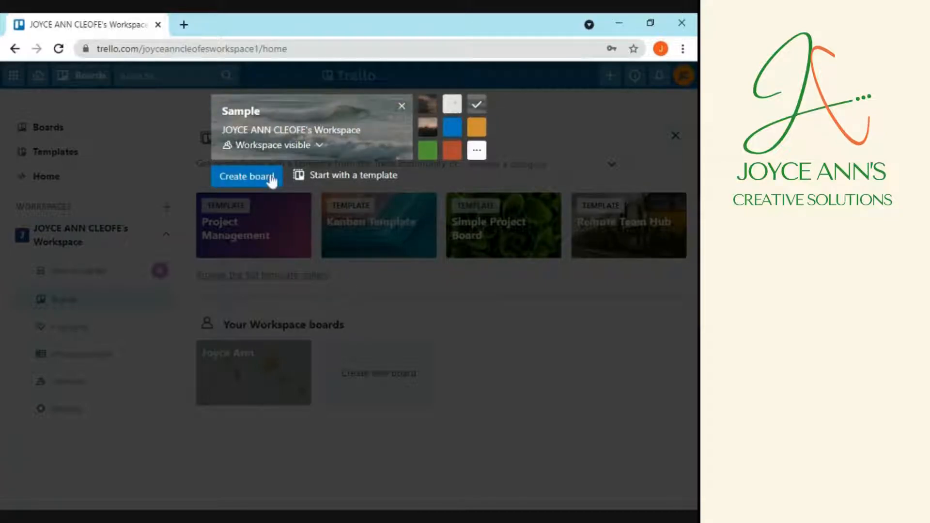
{"action": "left_click", "coordinate": [272, 178]}
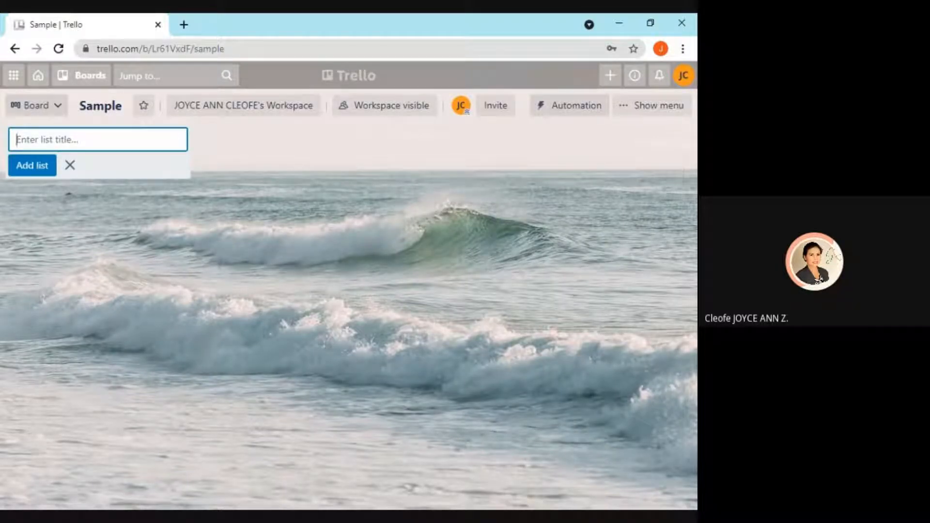
Add the TO DO, DOING and DONE lists to the Sample board
{"action": "type", "text": "TO DO"}
{"action": "left_click", "coordinate": [45, 167]}
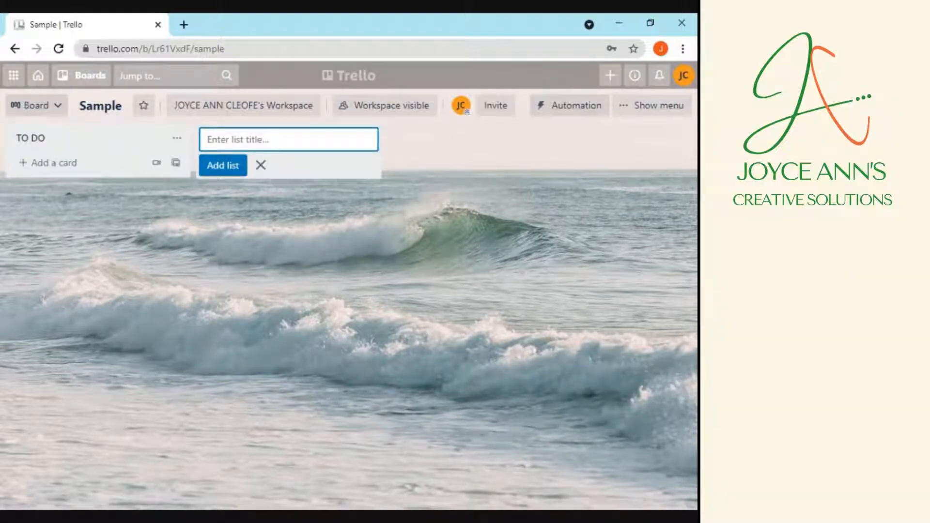
{"action": "type", "text": "DOING"}
{"action": "left_click", "coordinate": [222, 166]}
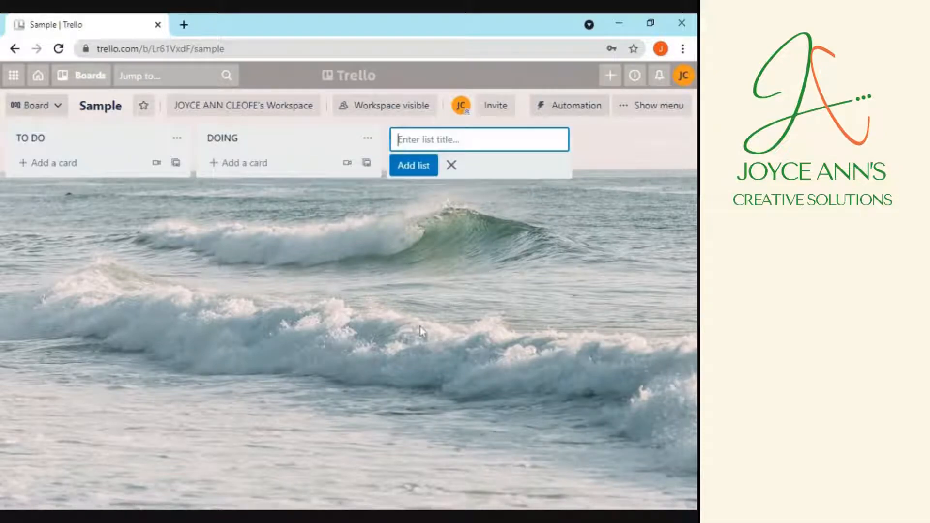
{"action": "type", "text": "EOIN"}
{"action": "key", "text": "BackSpace"}
{"action": "key", "text": "BackSpace"}
{"action": "type", "text": "NE"}
{"action": "left_click", "coordinate": [408, 170]}
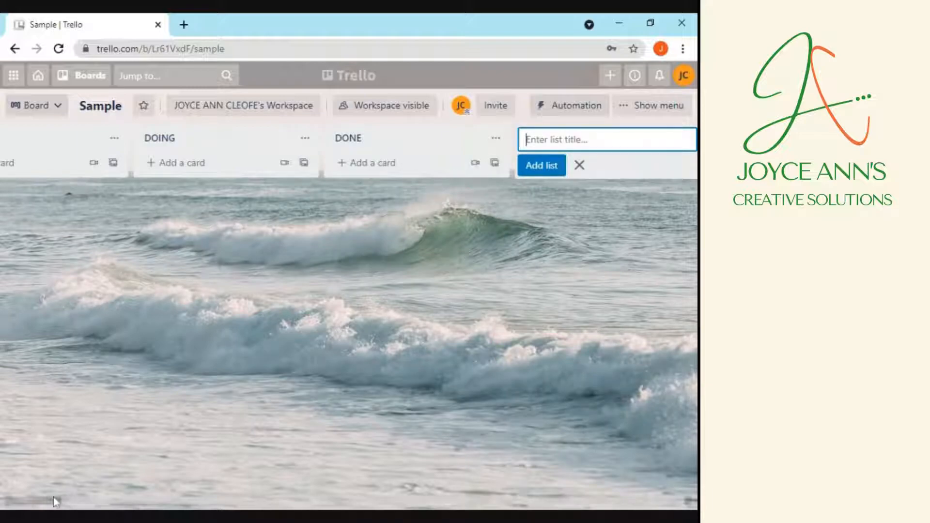
{"action": "left_click_drag", "start_coordinate": [66, 502], "coordinate": [0, 501]}
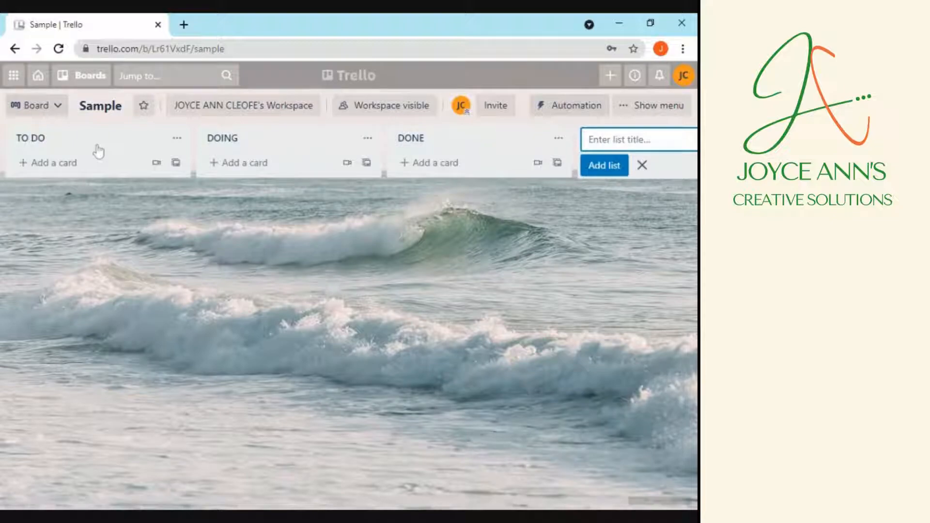
Add the TASK 1 and TASK 2 cards to the TO DO list
{"action": "left_click", "coordinate": [76, 164]}
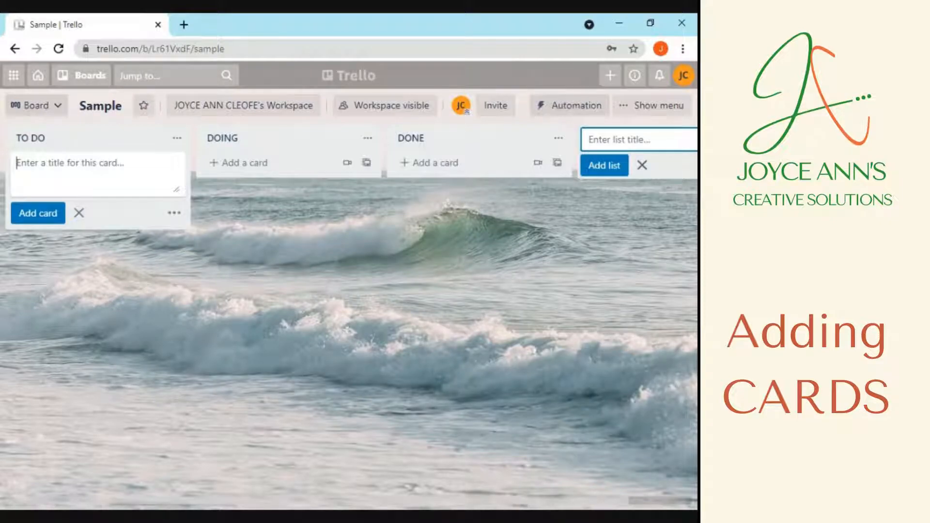
{"action": "type", "text": "TA"}
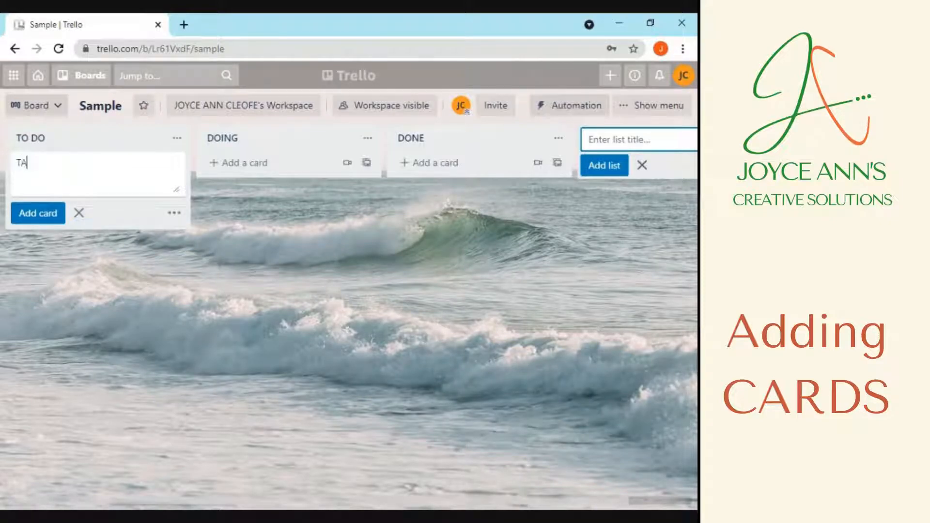
{"action": "type", "text": "SK 1"}
{"action": "left_click", "coordinate": [143, 244]}
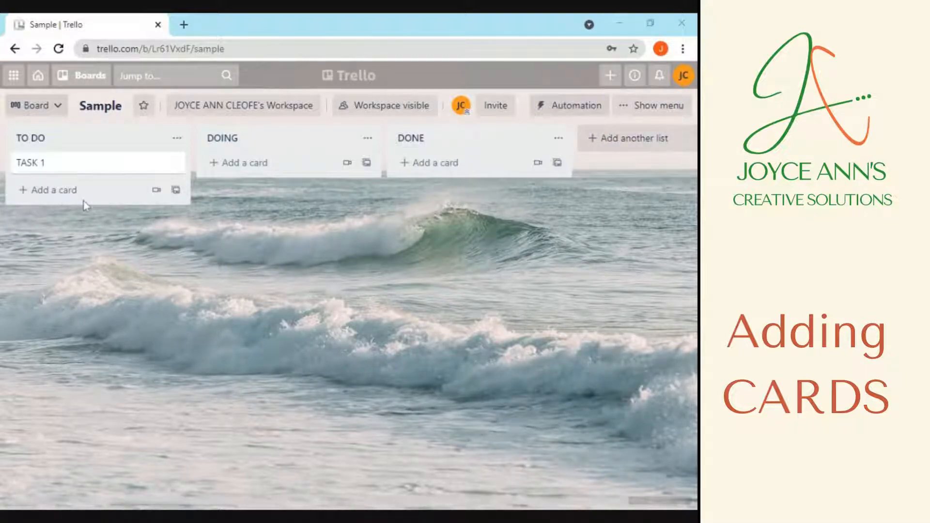
{"action": "left_click", "coordinate": [75, 189]}
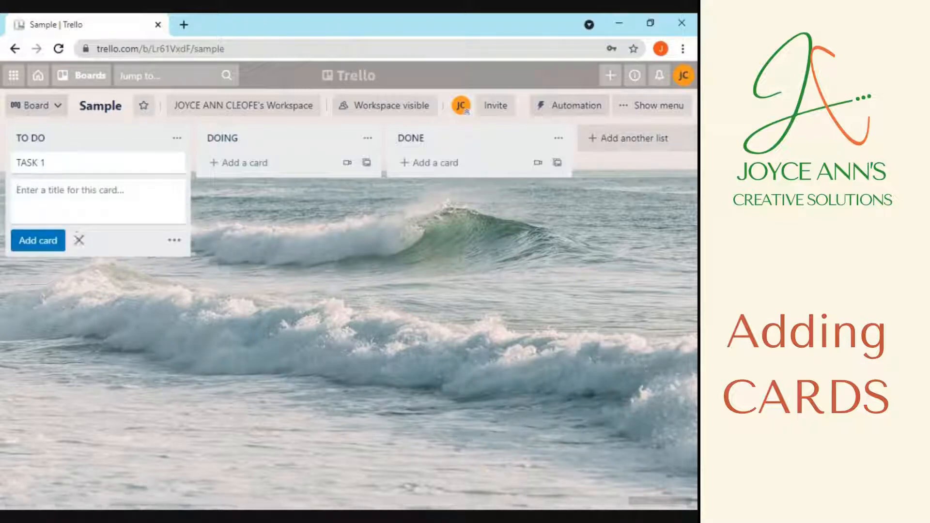
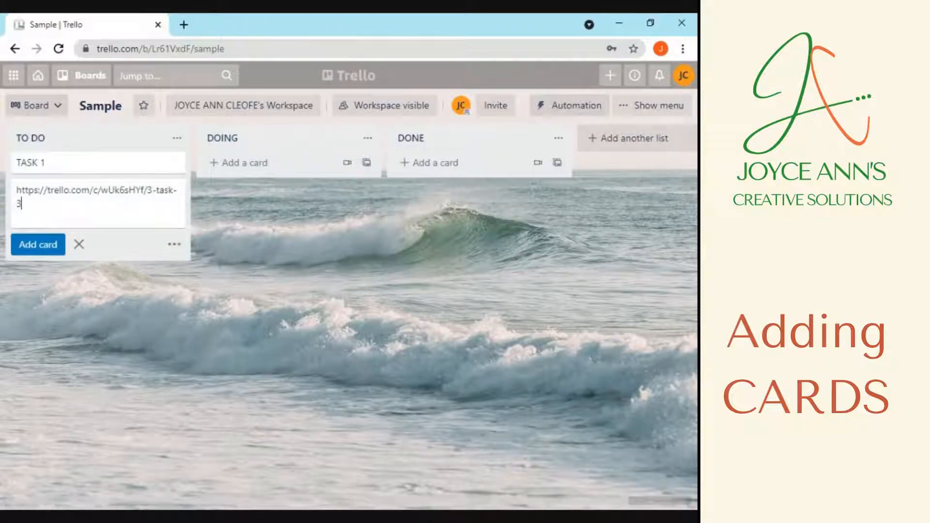
{"action": "key", "text": "ctrl+a"}
{"action": "key", "text": "ctrl+c"}
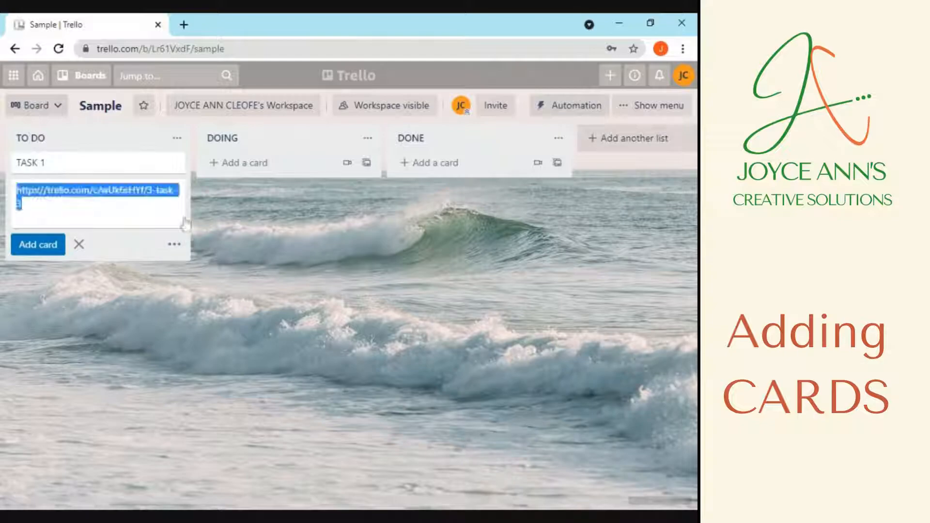
{"action": "type", "text": "tA"}
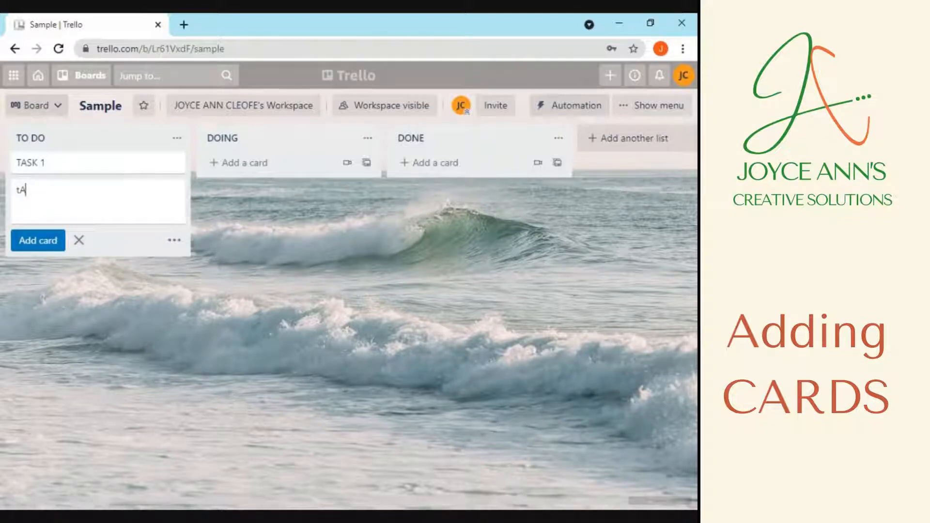
{"action": "type", "text": "SK 2"}
{"action": "left_click", "coordinate": [19, 190]}
{"action": "key", "text": "BackSpace"}
{"action": "type", "text": "T"}
{"action": "left_click_drag", "start_coordinate": [46, 190], "coordinate": [3, 189]}
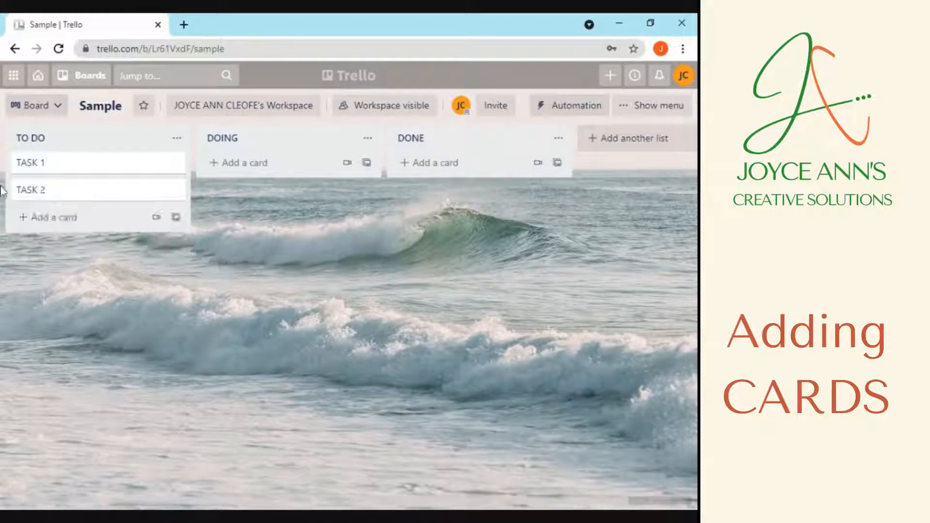
Add the TASK 3 card to the TO DO list
{"action": "left_click", "coordinate": [79, 219]}
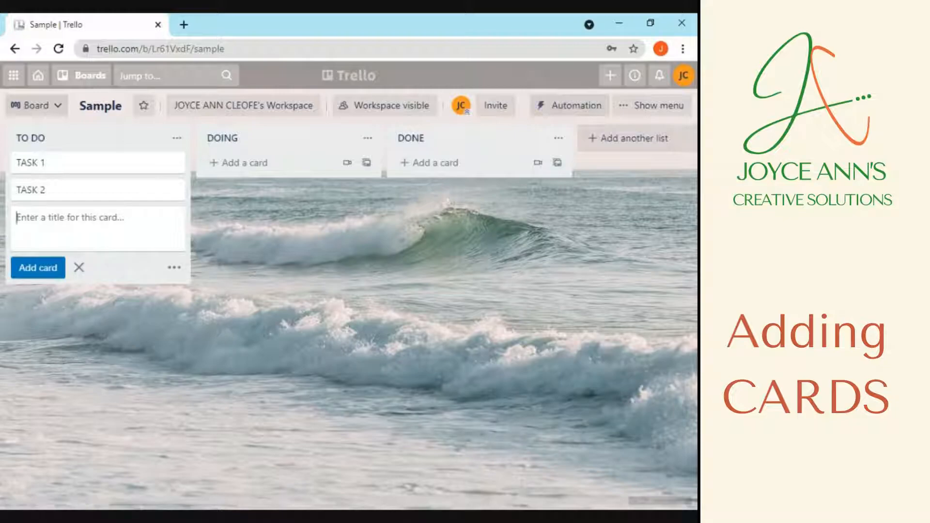
{"action": "key", "text": "ctrl+v"}
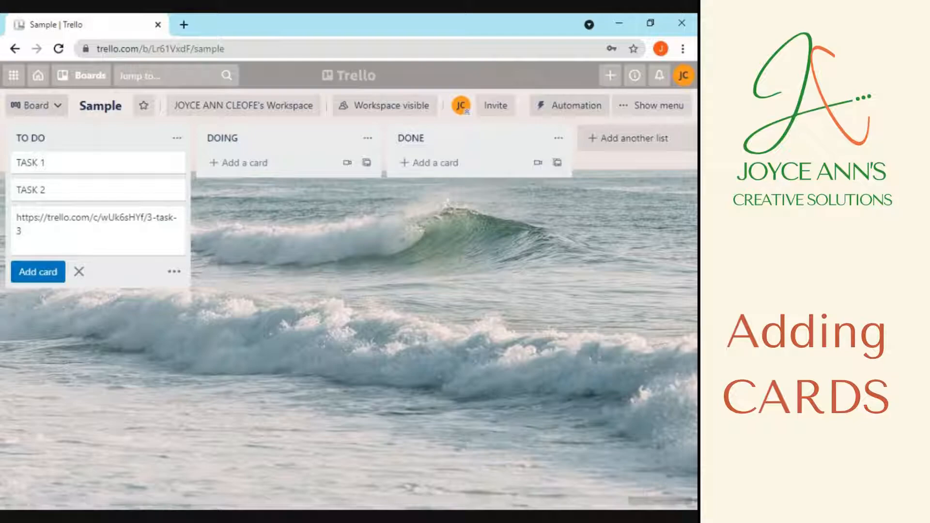
{"action": "key", "text": "ctrl+a"}
{"action": "type", "text": "t"}
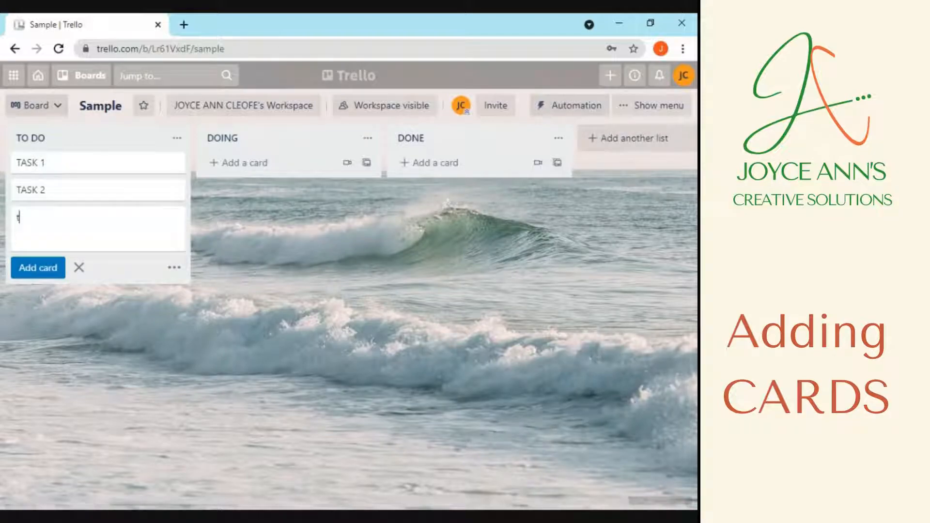
{"action": "key", "text": "BackSpace"}
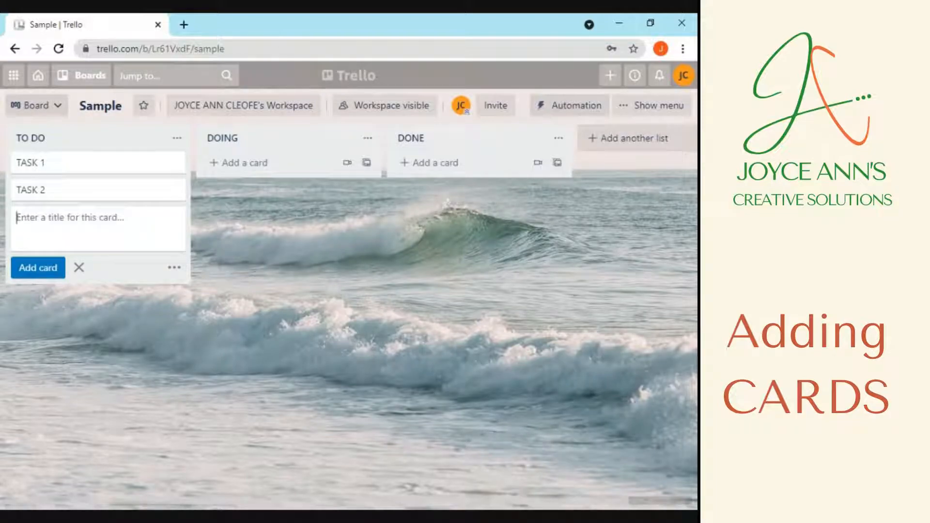
{"action": "type", "text": "TA"}
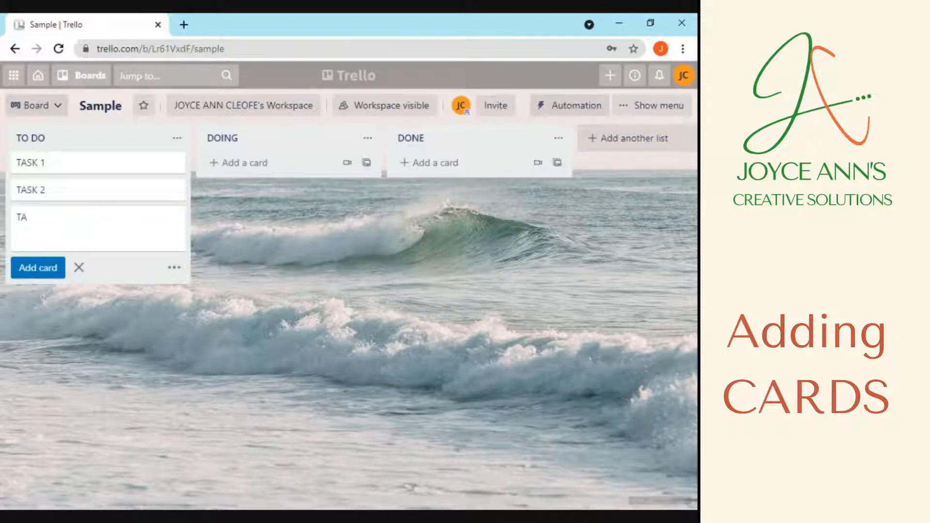
{"action": "type", "text": "SK 3"}
{"action": "left_click", "coordinate": [55, 275]}
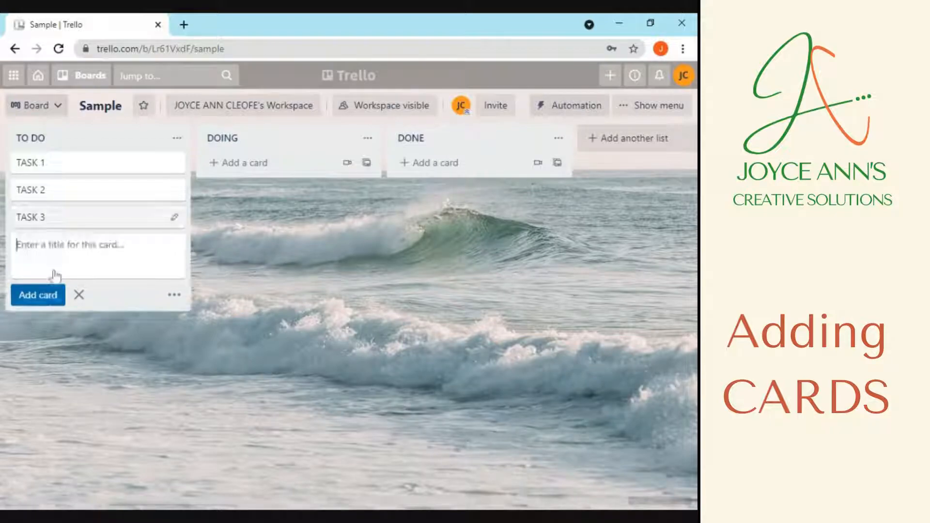
Open TASK 1's details and save 'SAMPLE' as its description
{"action": "left_click", "coordinate": [128, 171]}
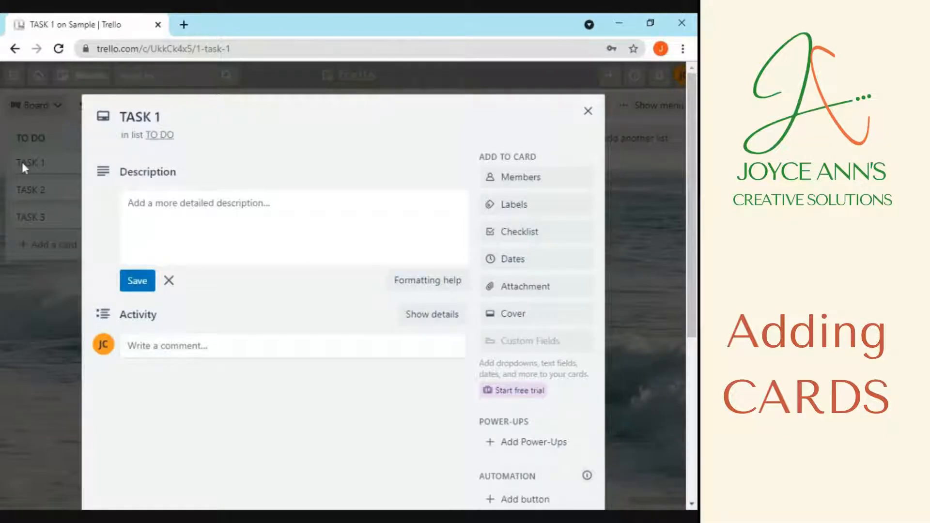
{"action": "left_click", "coordinate": [588, 111]}
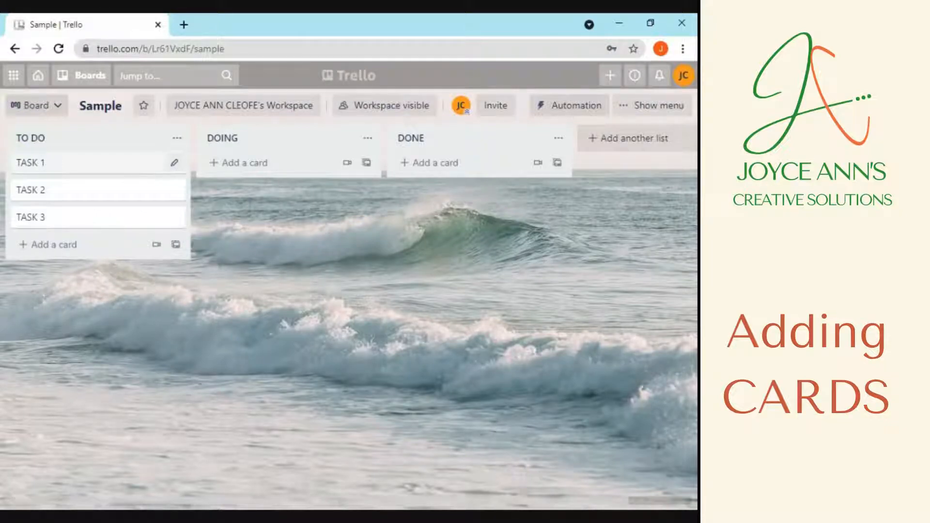
{"action": "left_click", "coordinate": [174, 163]}
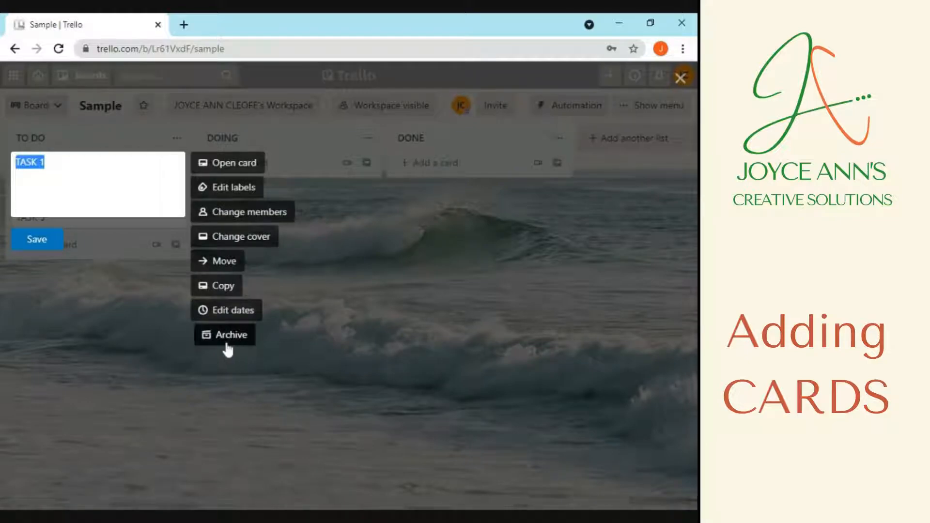
{"action": "left_click", "coordinate": [232, 168]}
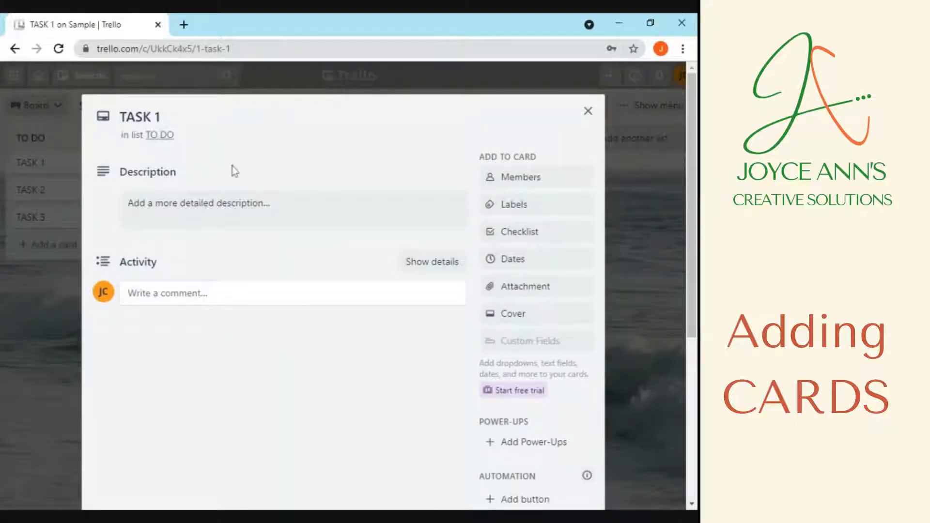
{"action": "left_click", "coordinate": [238, 213]}
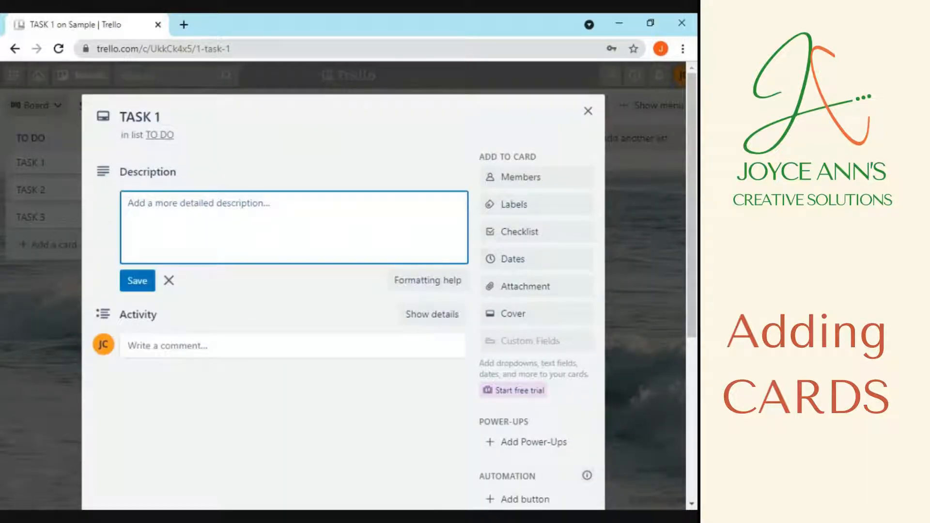
{"action": "type", "text": "SAMPLE"}
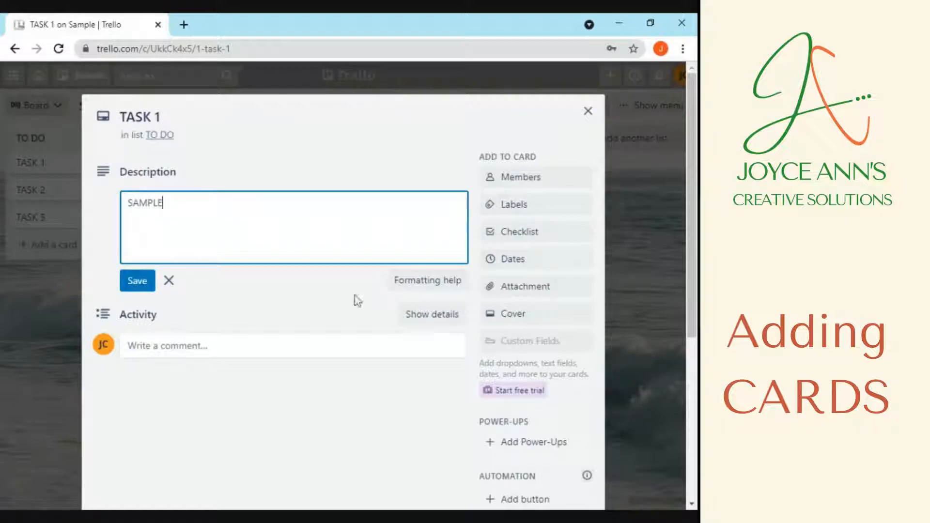
{"action": "left_click", "coordinate": [137, 282]}
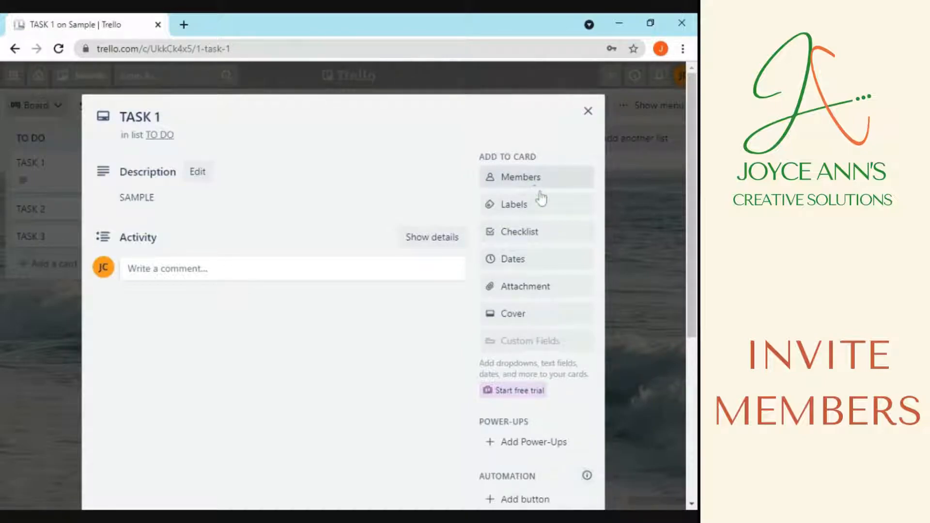
Invite a person to TASK 1 by their e-mail address, then join the card yourself
{"action": "left_click", "coordinate": [527, 183]}
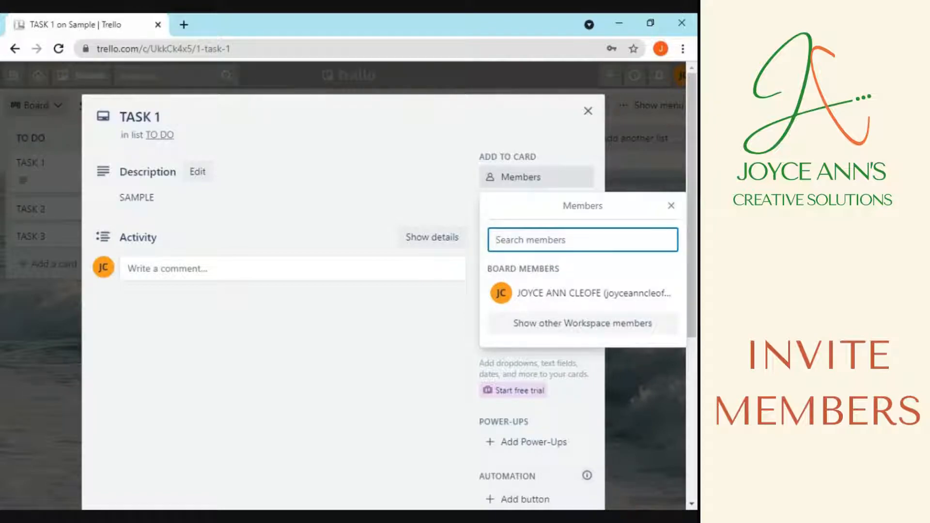
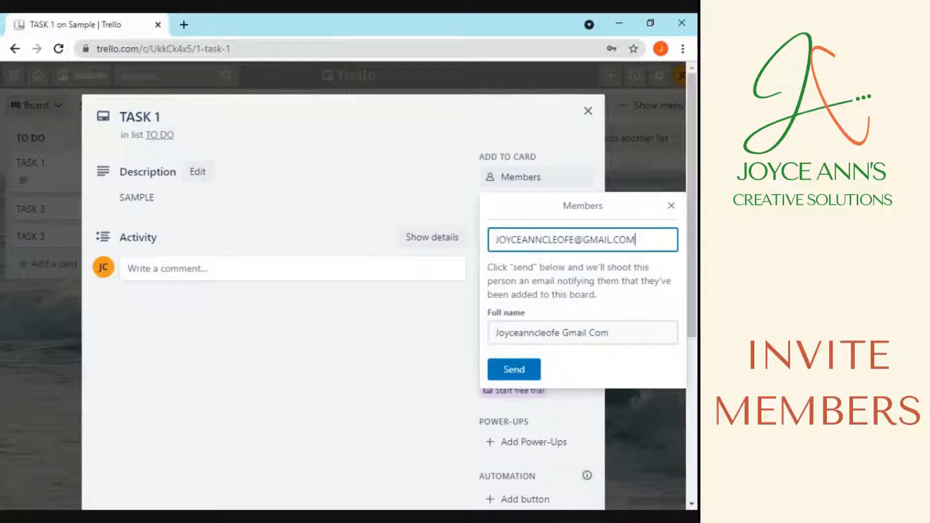
{"action": "left_click", "coordinate": [515, 370]}
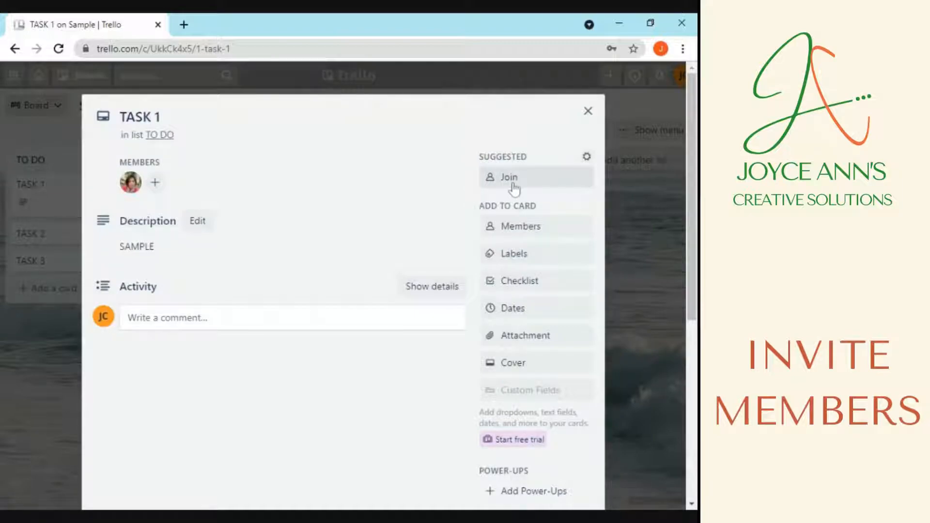
{"action": "left_click", "coordinate": [536, 189]}
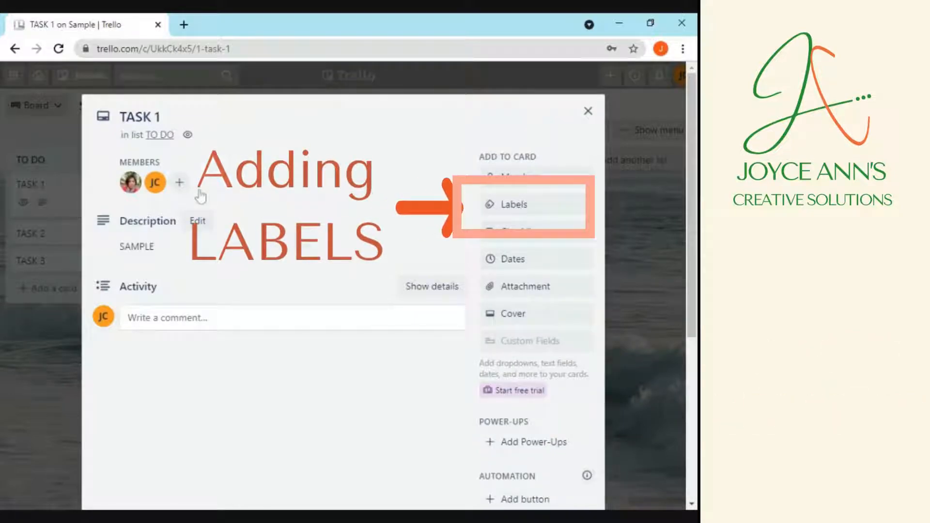
Apply the red label to TASK 1 and rename it URGENT
{"action": "left_click", "coordinate": [514, 204]}
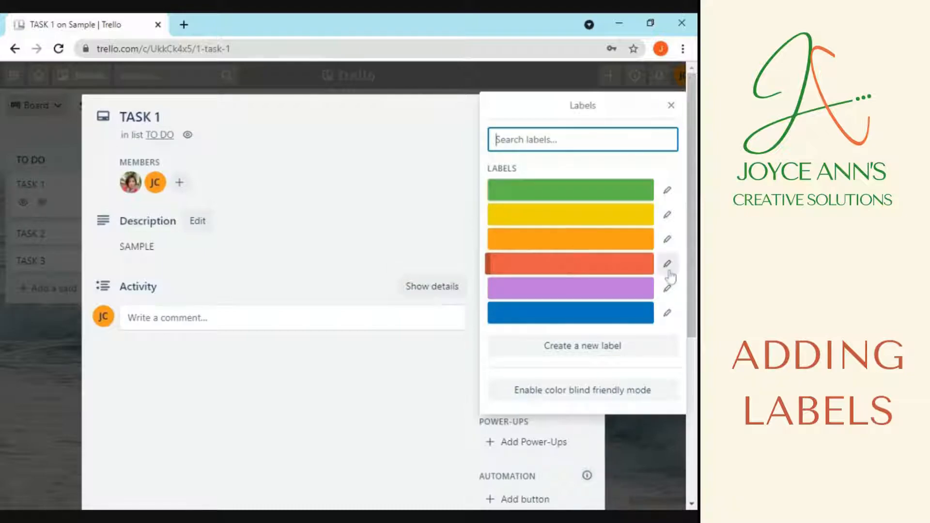
{"action": "left_click", "coordinate": [633, 269]}
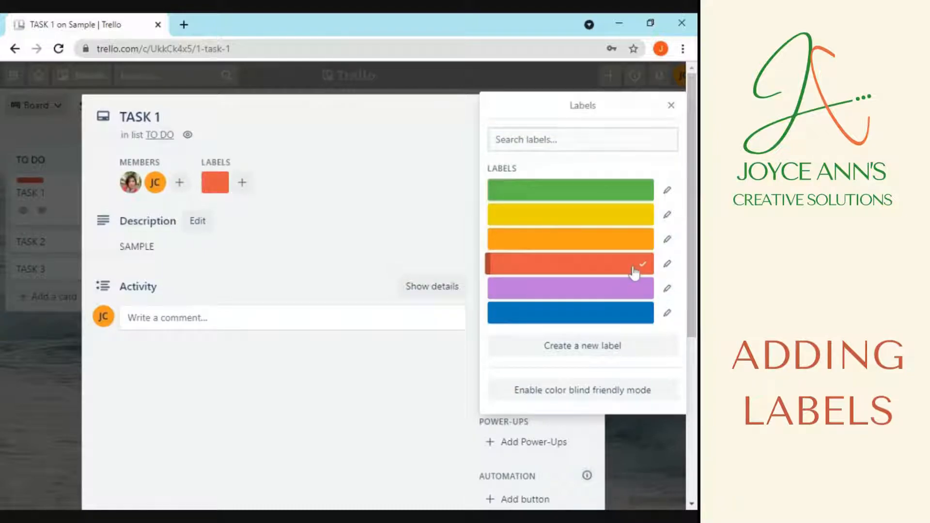
{"action": "left_click", "coordinate": [668, 264]}
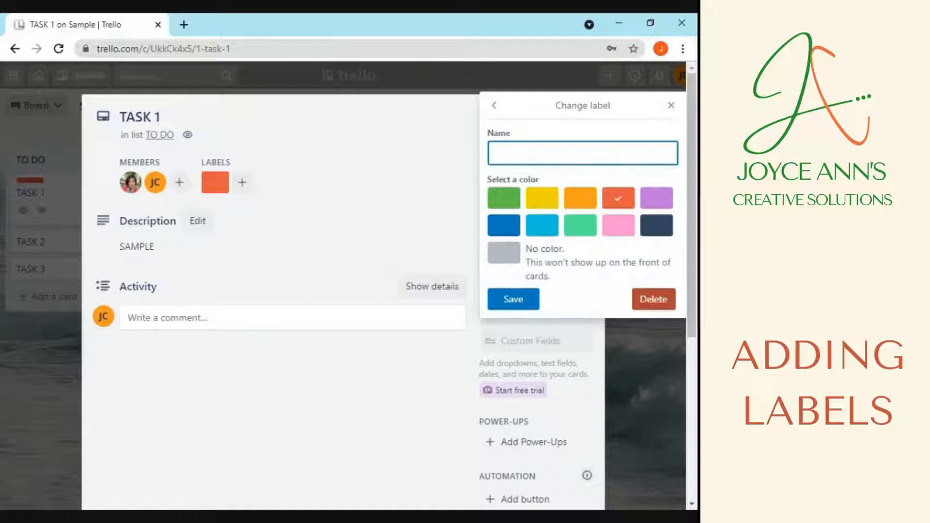
{"action": "type", "text": "URGENT"}
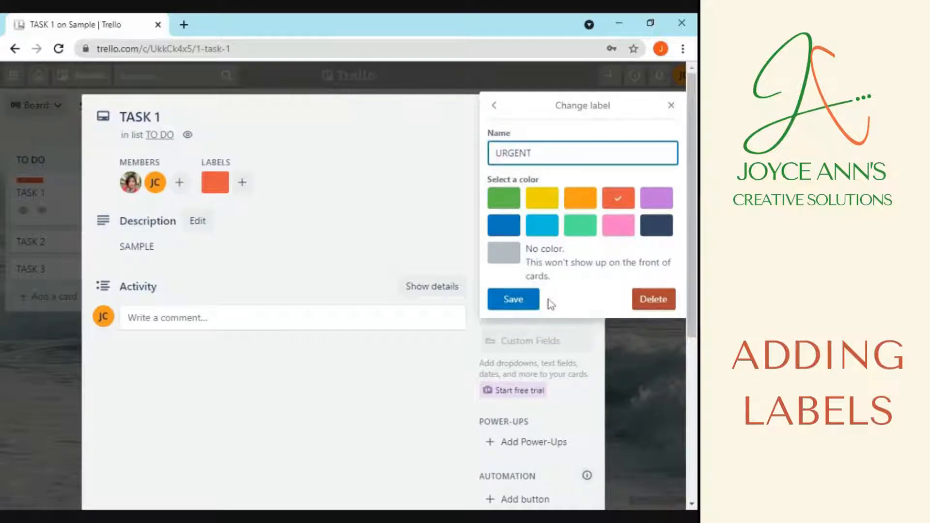
{"action": "left_click", "coordinate": [521, 299]}
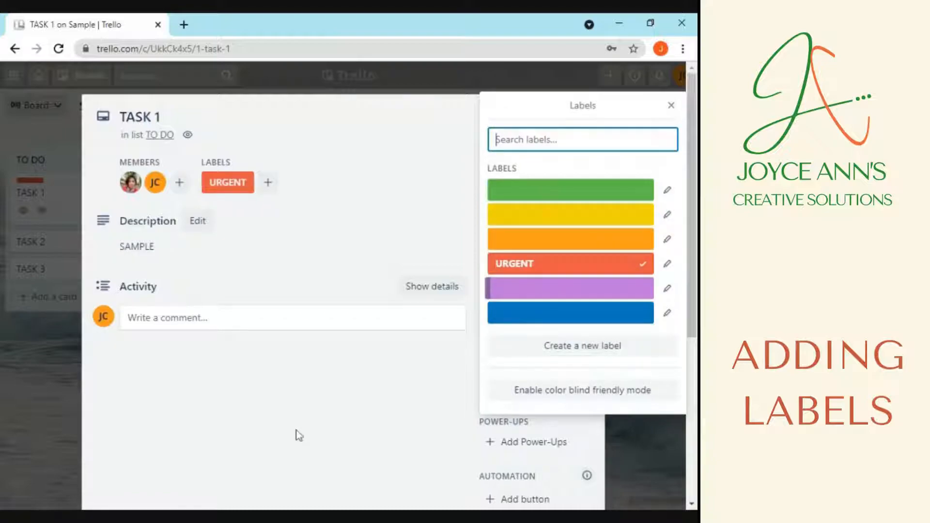
{"action": "left_click", "coordinate": [672, 105]}
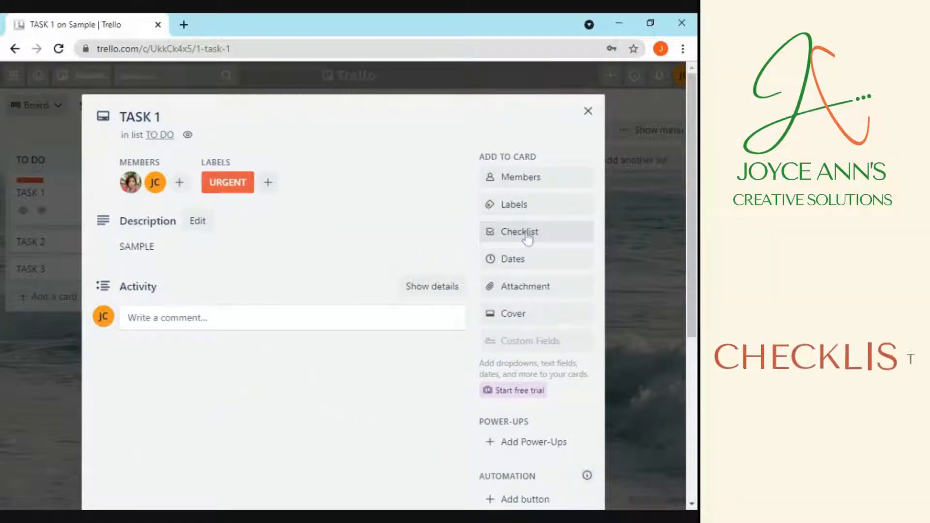
Add a new checklist to the TASK 1 card
{"action": "left_click", "coordinate": [527, 237]}
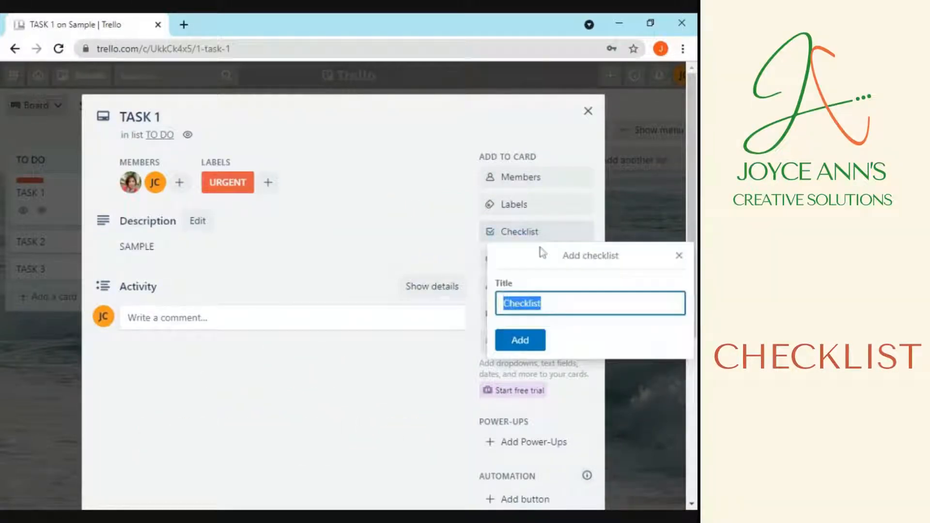
{"action": "left_click", "coordinate": [542, 304]}
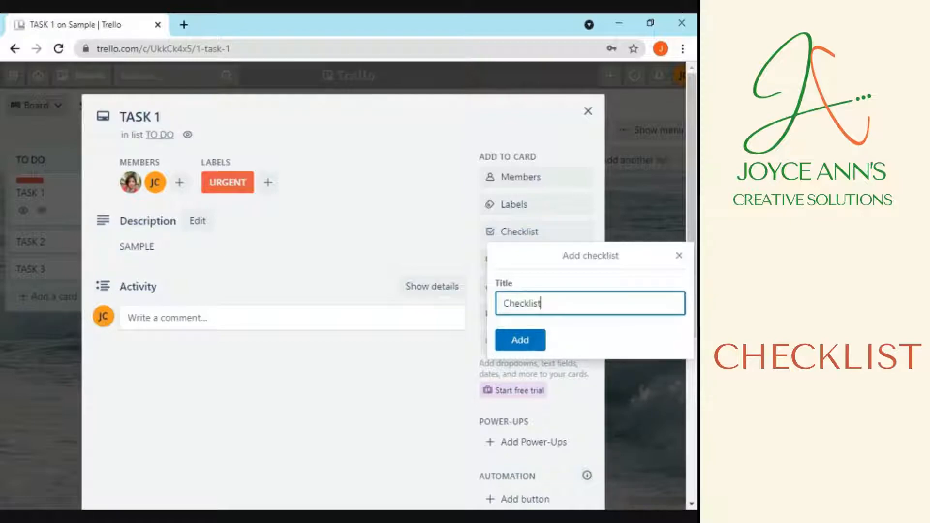
{"action": "type", "text": "1"}
{"action": "left_click", "coordinate": [520, 340]}
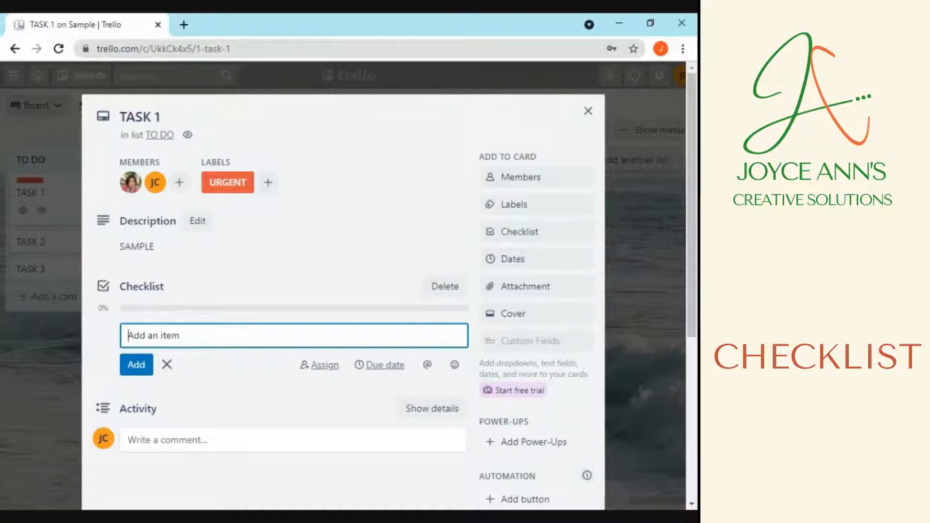
Add ITEM 1, ITEM 2 and ITEM 3 to the checklist
{"action": "type", "text": "ITEM 1"}
{"action": "key", "text": "shift+Left"}
{"action": "key", "text": "shift+Left"}
{"action": "key", "text": "shift+Left"}
{"action": "key", "text": "shift+Left"}
{"action": "key", "text": "shift+Left"}
{"action": "key", "text": "shift+Left"}
{"action": "key", "text": "shift+Left"}
{"action": "key", "text": "ctrl+c"}
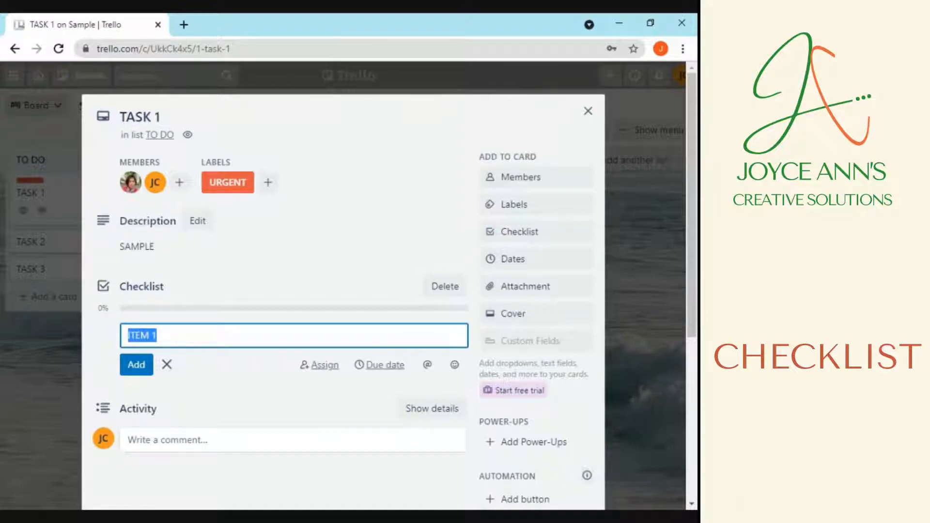
{"action": "key", "text": "Return"}
{"action": "key", "text": "ctrl+v"}
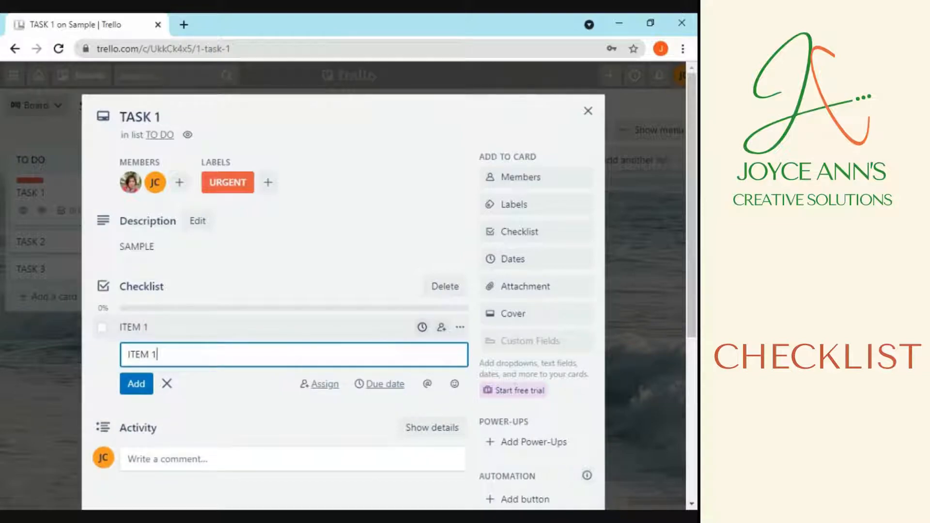
{"action": "key", "text": "BackSpace"}
{"action": "type", "text": "2"}
{"action": "key", "text": "Return"}
{"action": "key", "text": "ctrl+v"}
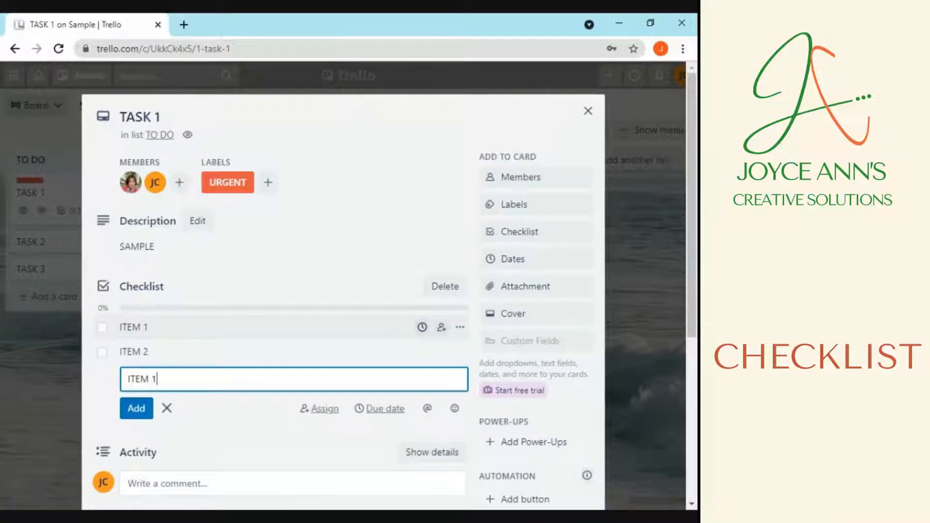
{"action": "key", "text": "BackSpace"}
{"action": "type", "text": "3"}
{"action": "key", "text": "Return"}
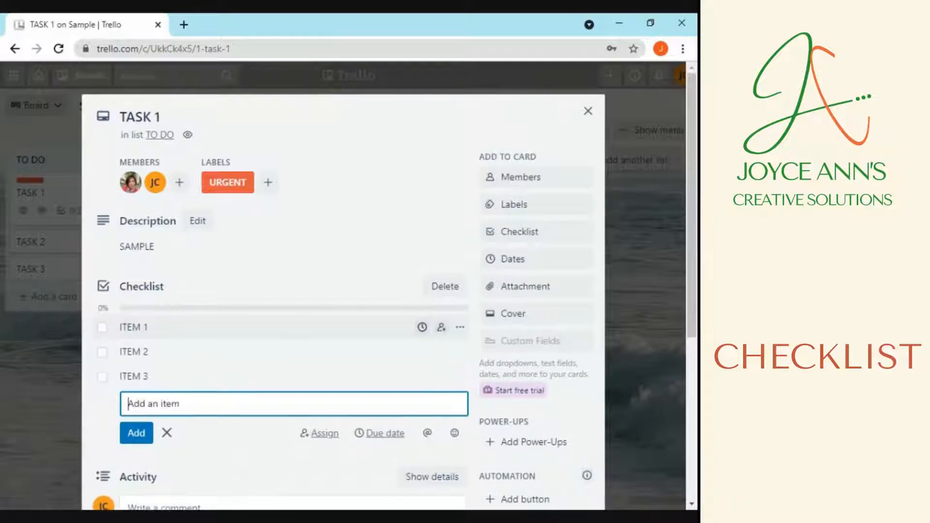
Add ITEM 4 and ITEM 5 to the checklist
{"action": "key", "text": "ctrl+v"}
{"action": "key", "text": "BackSpace"}
{"action": "type", "text": "4"}
{"action": "key", "text": "Return"}
{"action": "key", "text": "ctrl+v"}
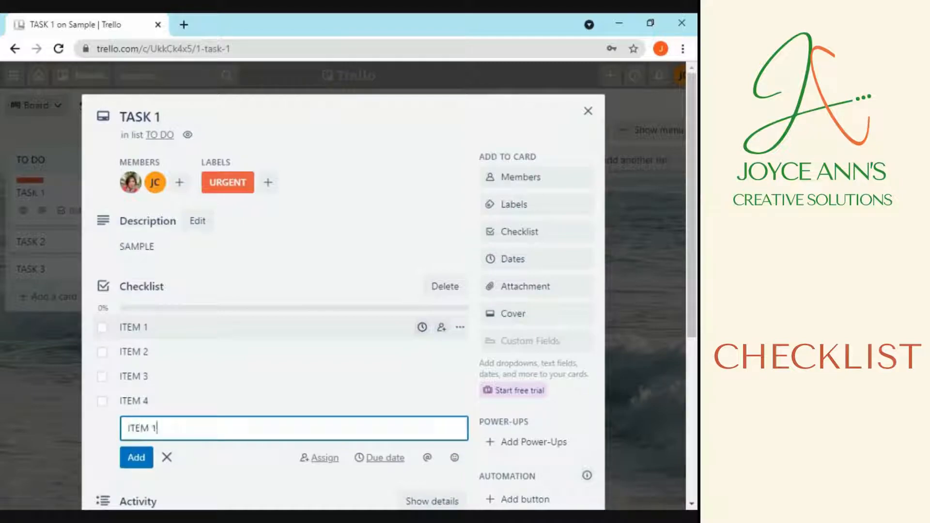
{"action": "key", "text": "BackSpace"}
{"action": "type", "text": "5"}
{"action": "key", "text": "Return"}
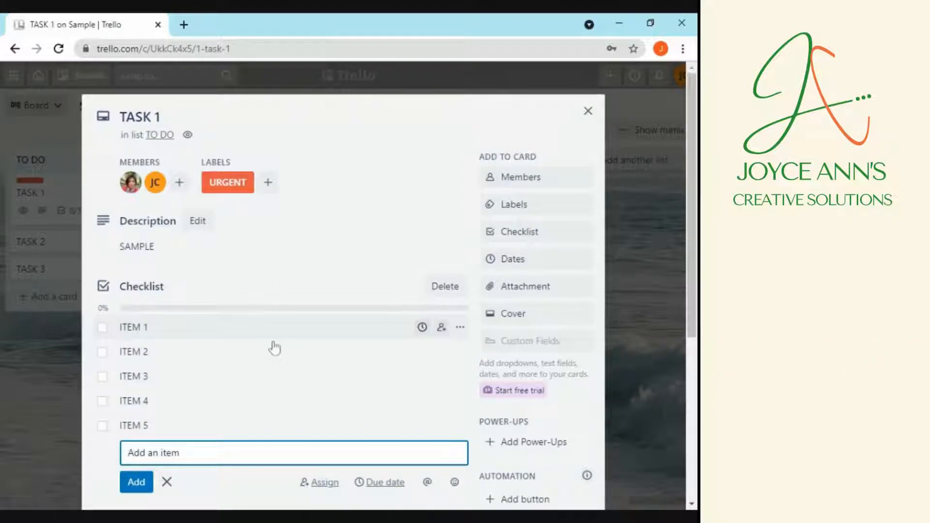
{"action": "left_click", "coordinate": [459, 327]}
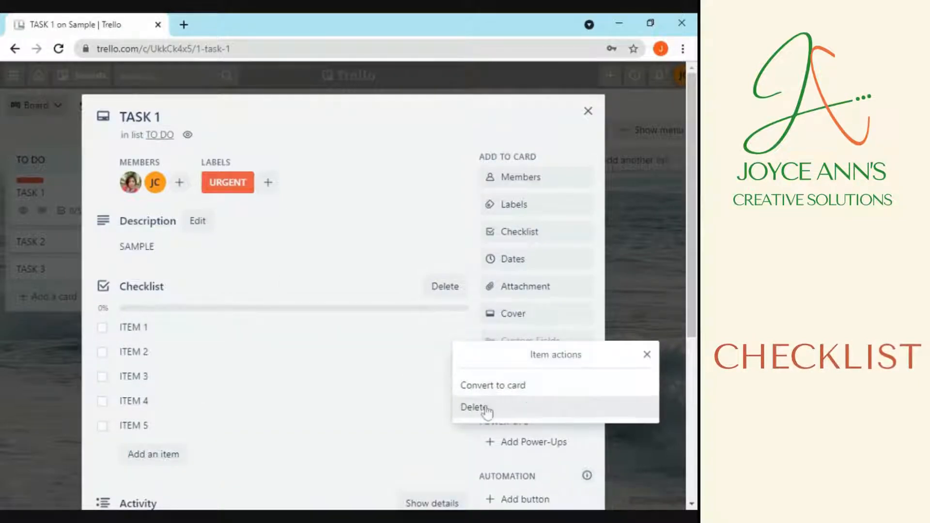
{"action": "left_click", "coordinate": [648, 354]}
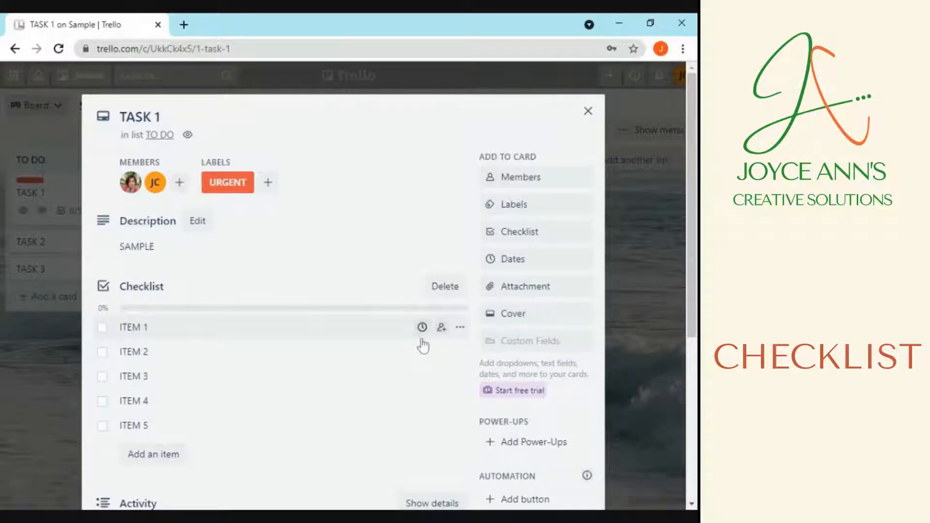
{"action": "scroll", "coordinate": [170, 429], "scroll_direction": "down", "scroll_amount": 1}
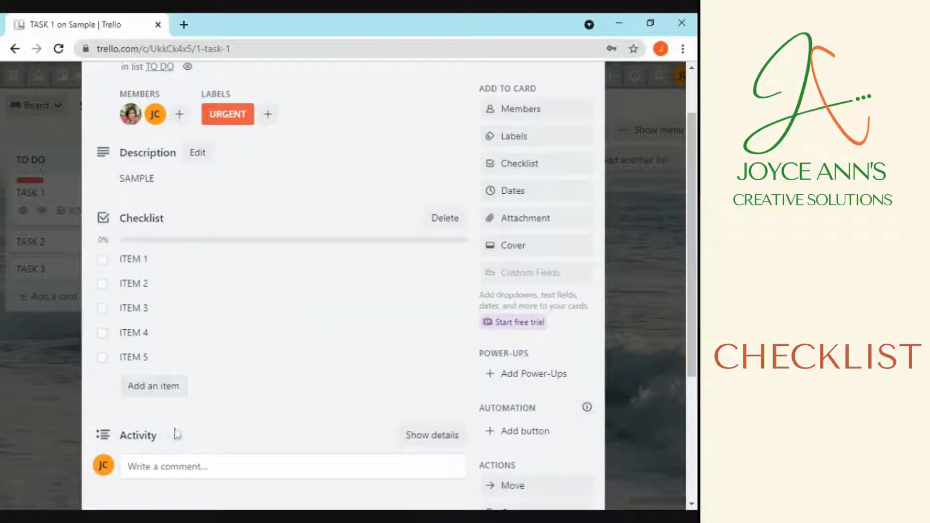
Post a comment on TASK 1 mentioning the board member: 'Pls check item 1'
{"action": "left_click", "coordinate": [224, 473]}
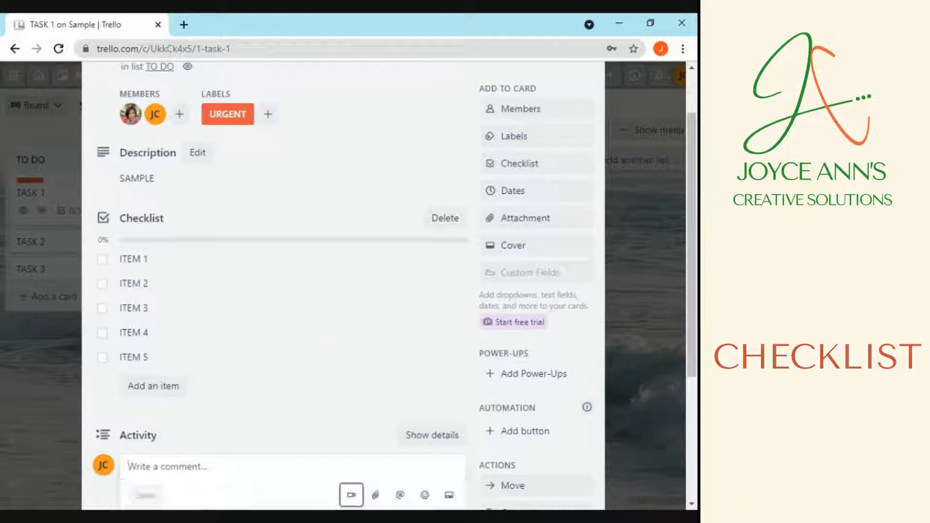
{"action": "type", "text": "@"}
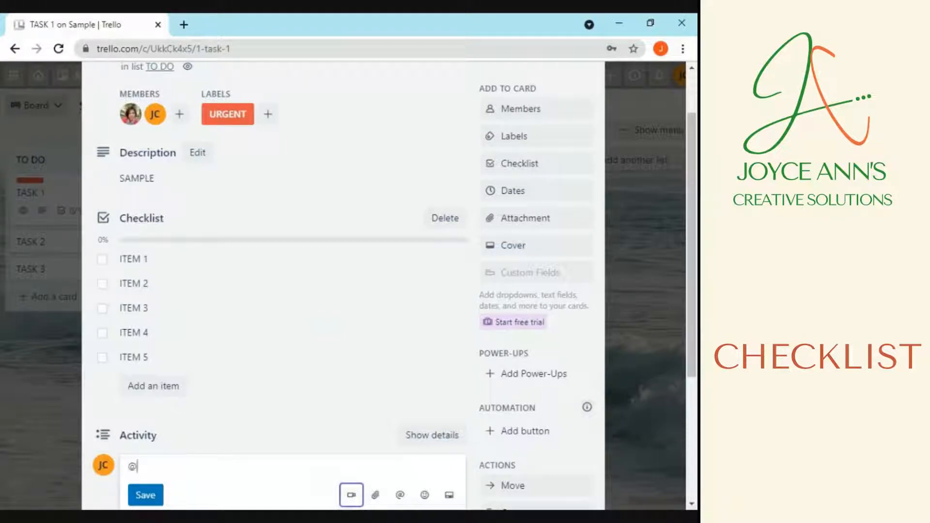
{"action": "type", "text": "JOY"}
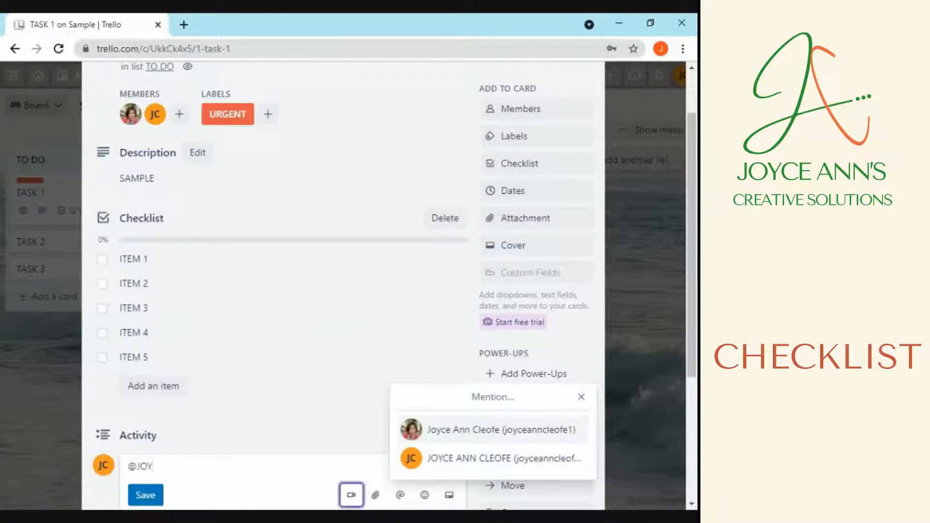
{"action": "left_click", "coordinate": [445, 430]}
{"action": "type", "text": "PLS"}
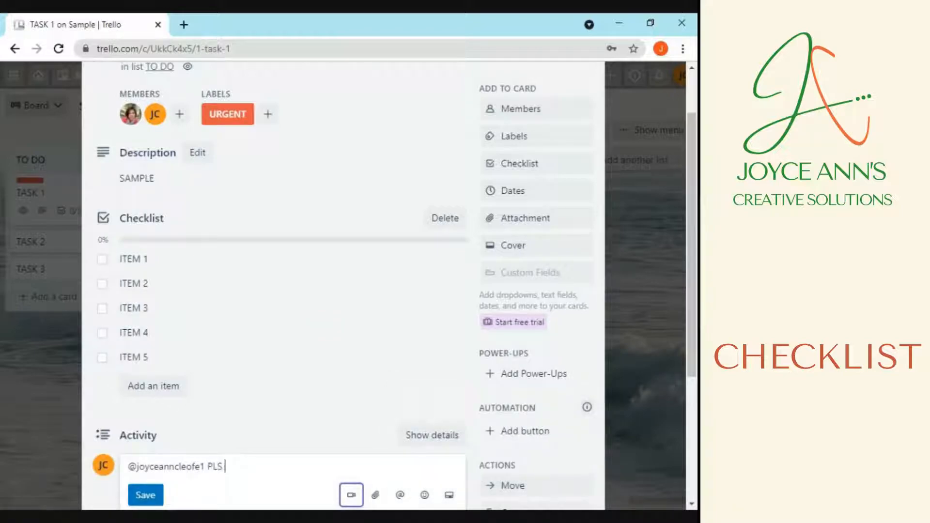
{"action": "key", "text": "BackSpace"}
{"action": "key", "text": "BackSpace"}
{"action": "type", "text": "ls check"}
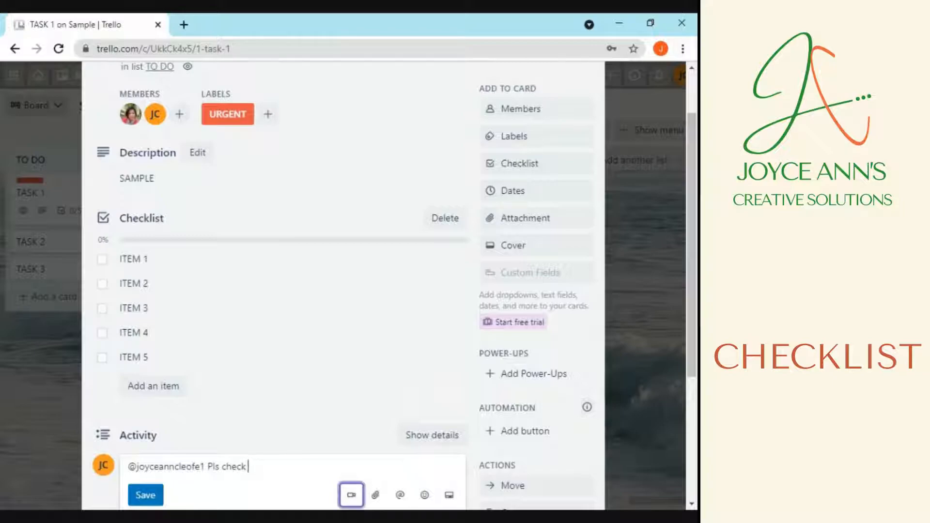
{"action": "type", "text": " item"}
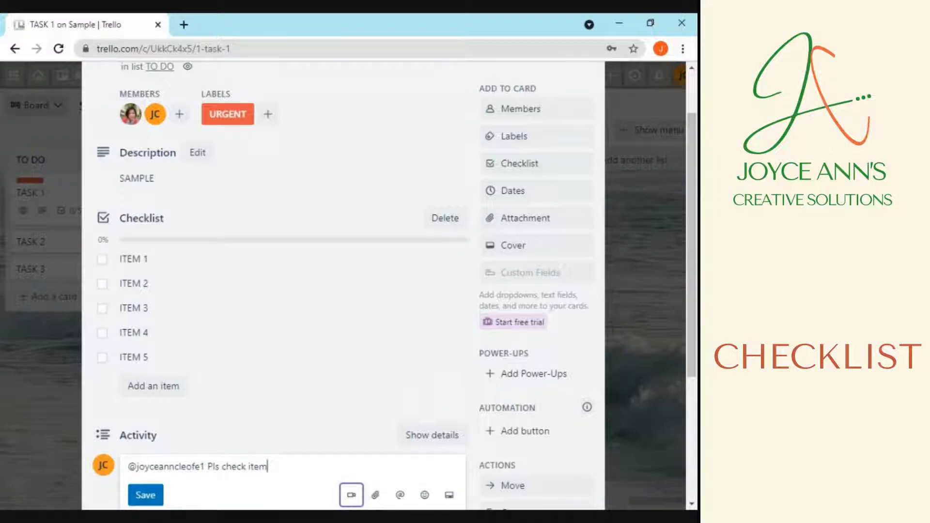
{"action": "type", "text": " 1"}
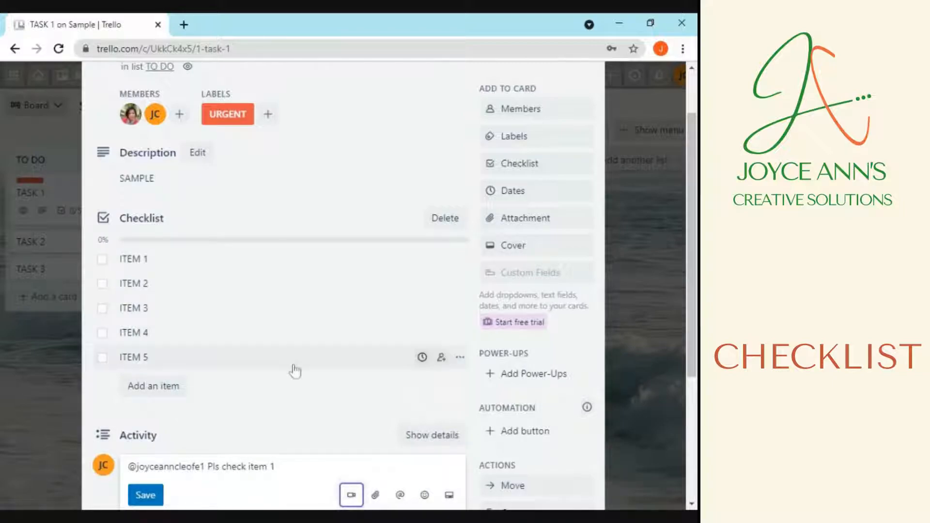
{"action": "left_click", "coordinate": [147, 496]}
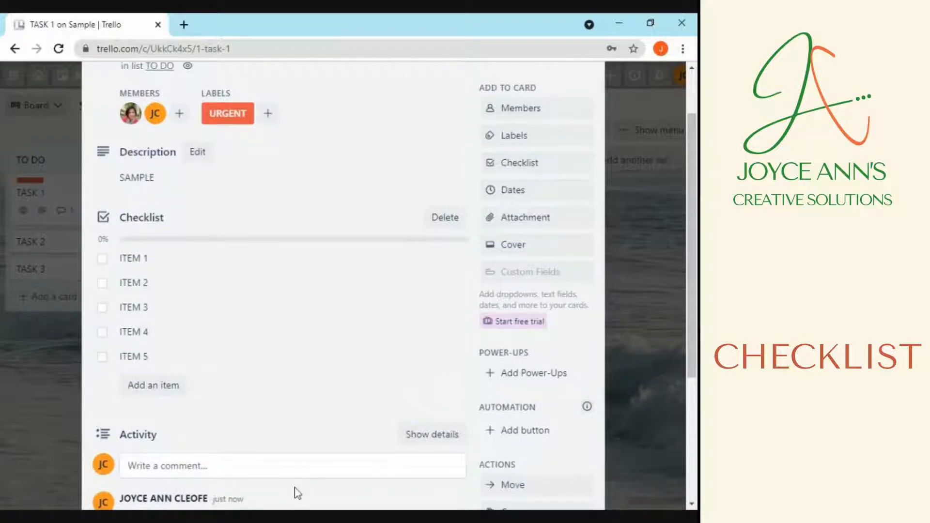
{"action": "scroll", "coordinate": [294, 487], "scroll_direction": "down", "scroll_amount": 3}
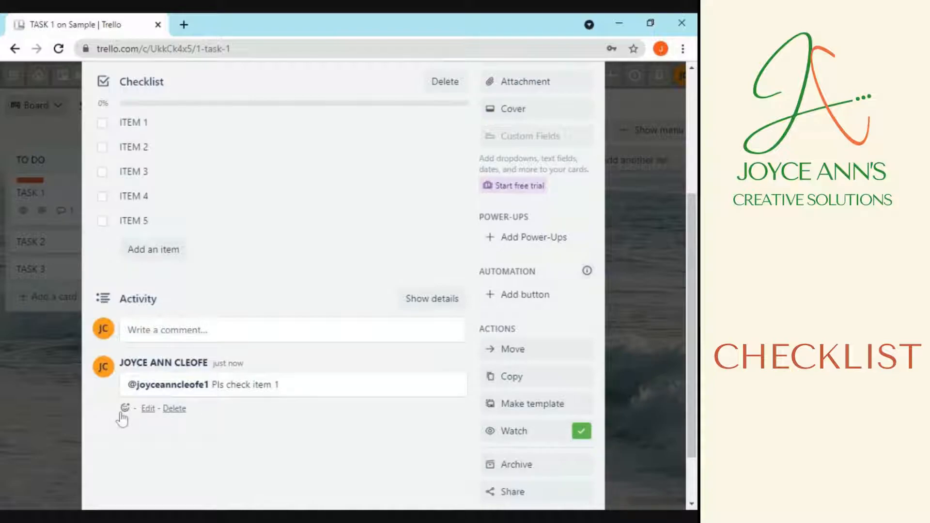
{"action": "scroll", "coordinate": [422, 443], "scroll_direction": "up", "scroll_amount": 3}
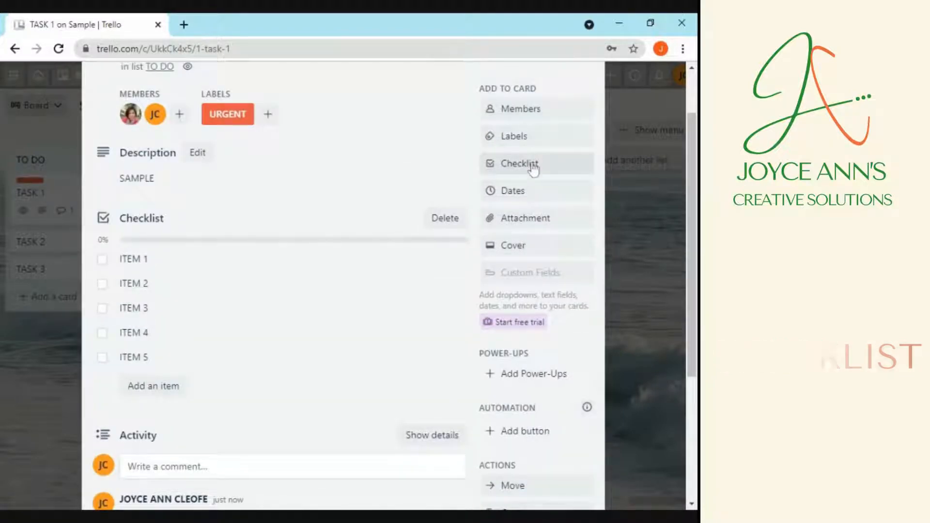
{"action": "left_click", "coordinate": [514, 194]}
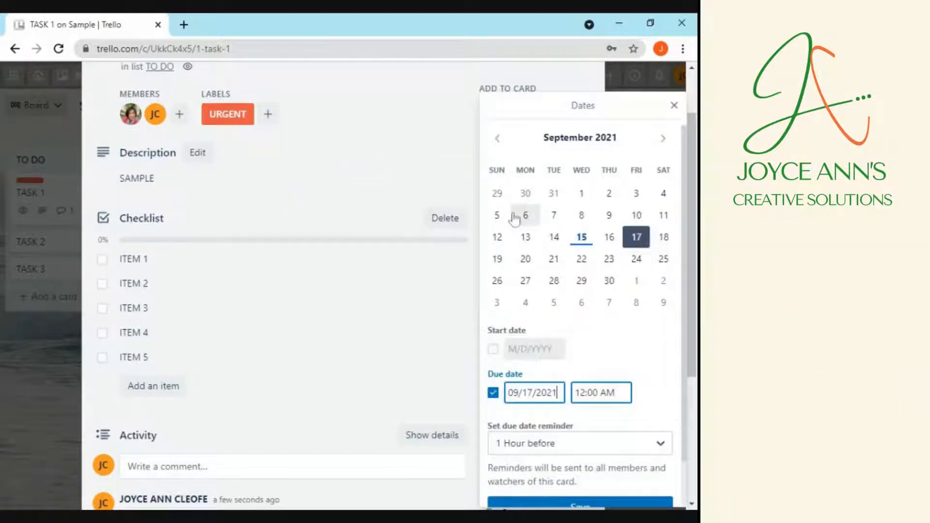
Set TASK 1's dates from Sep 14 to Sep 16 with a 1-day-before reminder
{"action": "left_click", "coordinate": [494, 352]}
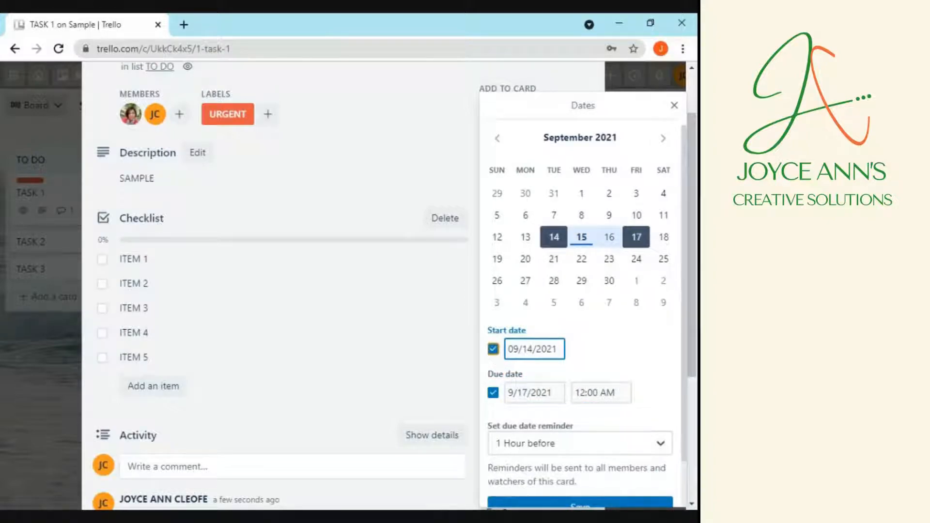
{"action": "left_click", "coordinate": [559, 241]}
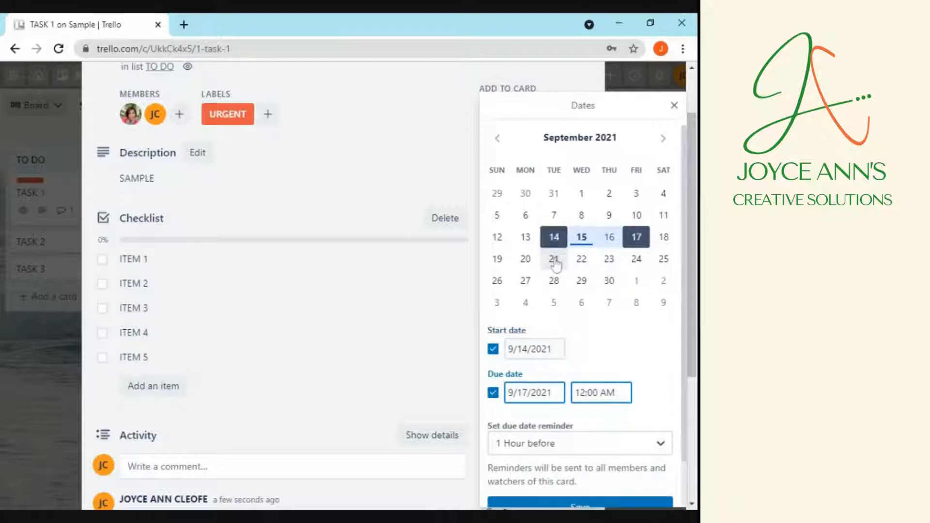
{"action": "left_click", "coordinate": [555, 240]}
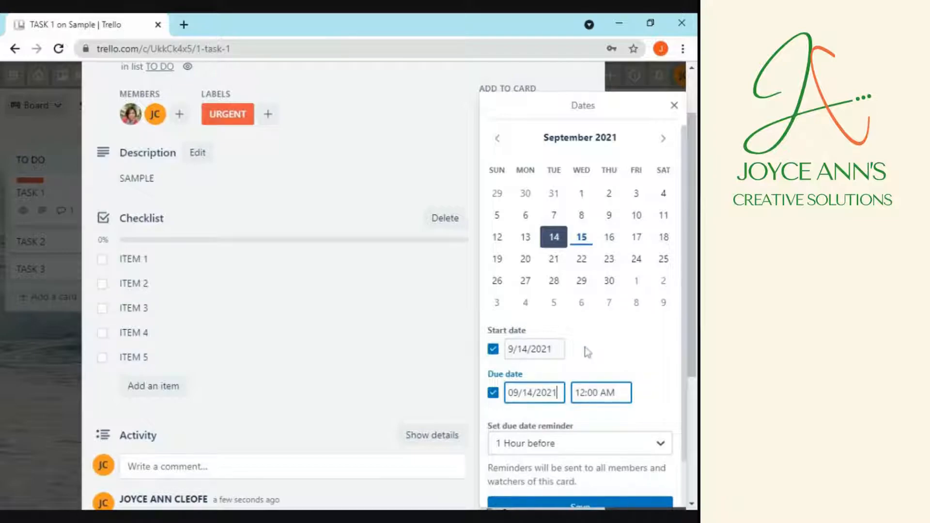
{"action": "left_click", "coordinate": [609, 239]}
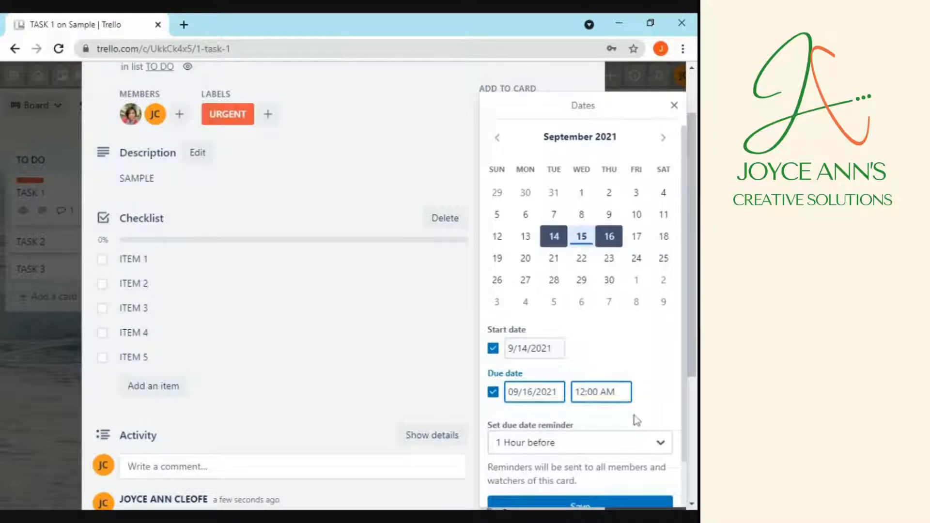
{"action": "scroll", "coordinate": [633, 418], "scroll_direction": "down", "scroll_amount": 1}
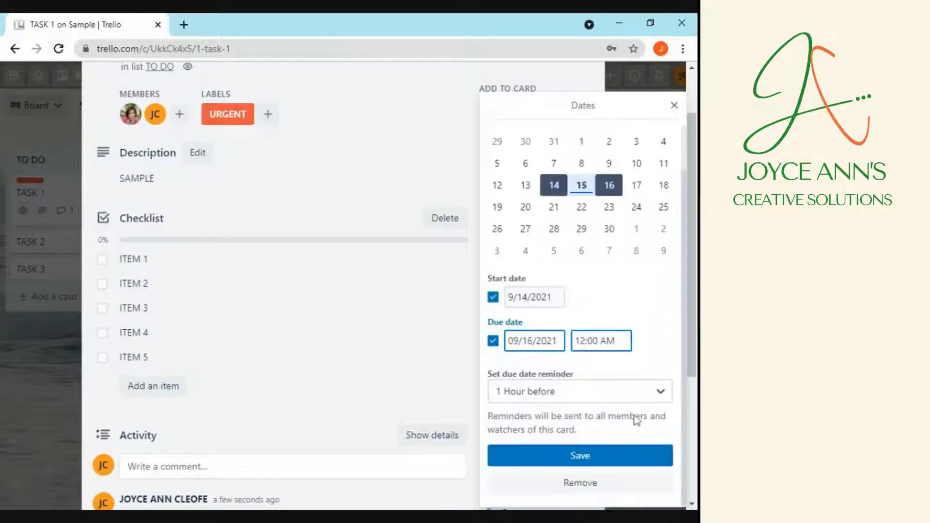
{"action": "left_click", "coordinate": [660, 397]}
{"action": "scroll", "coordinate": [588, 483], "scroll_direction": "down", "scroll_amount": 3}
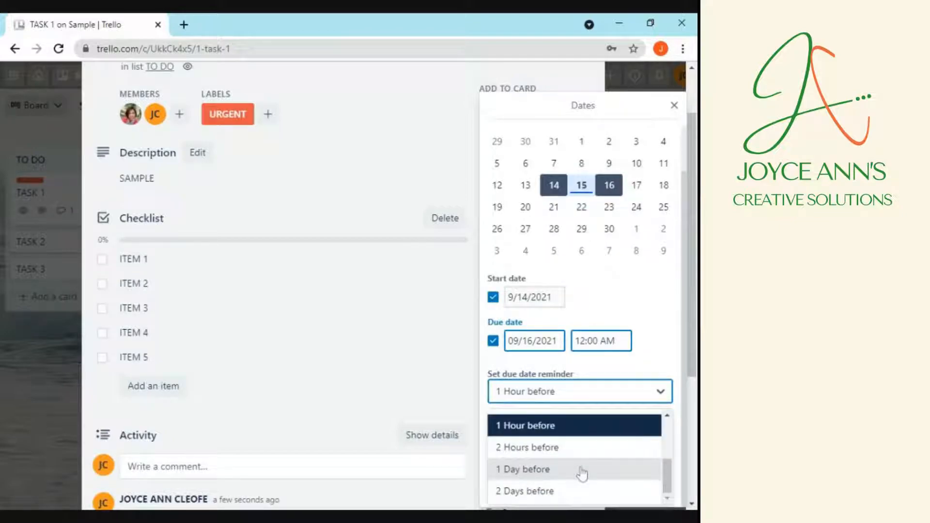
{"action": "left_click", "coordinate": [533, 469]}
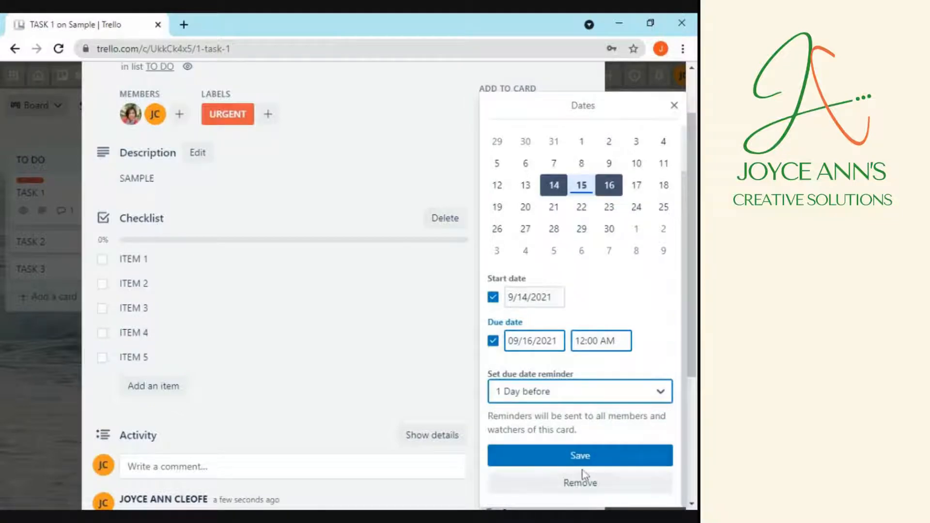
{"action": "left_click", "coordinate": [581, 461]}
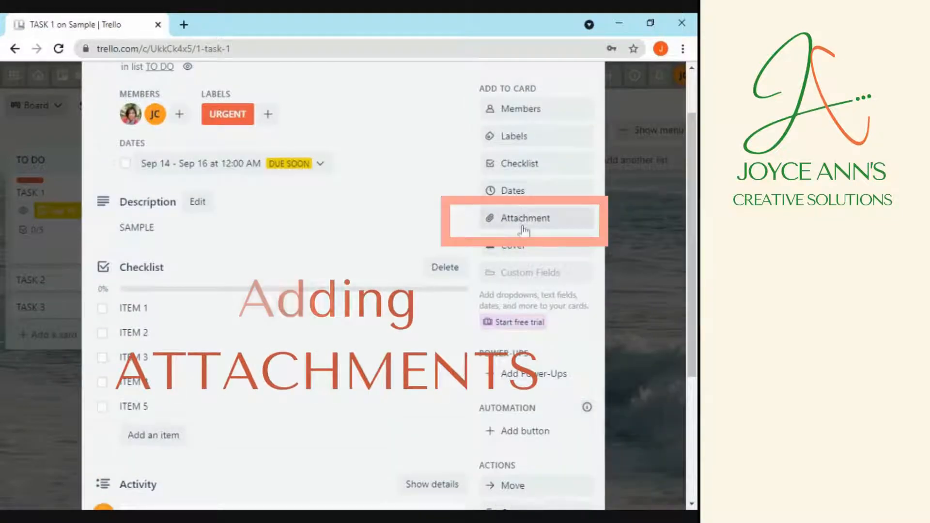
{"action": "left_click", "coordinate": [521, 218]}
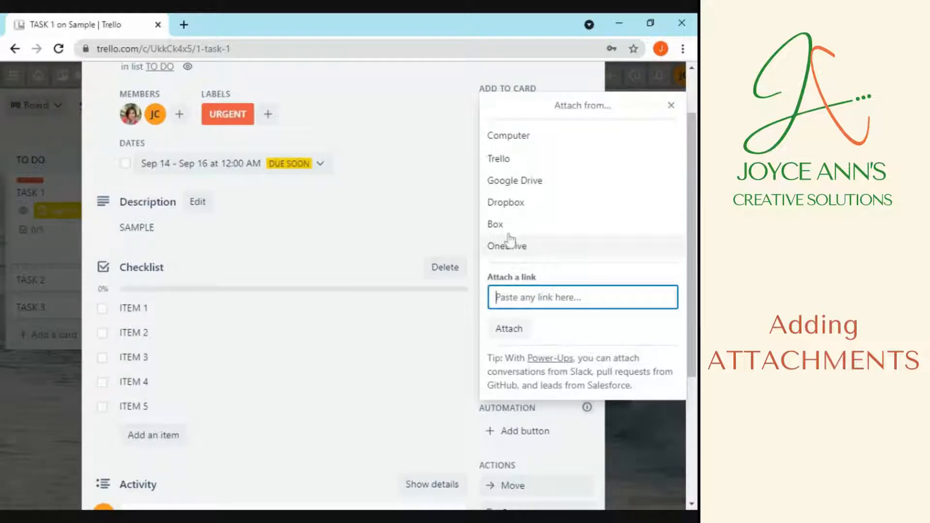
Attach Copy of trello.pdf and the logo PNG from the computer to TASK 1
{"action": "left_click", "coordinate": [522, 142]}
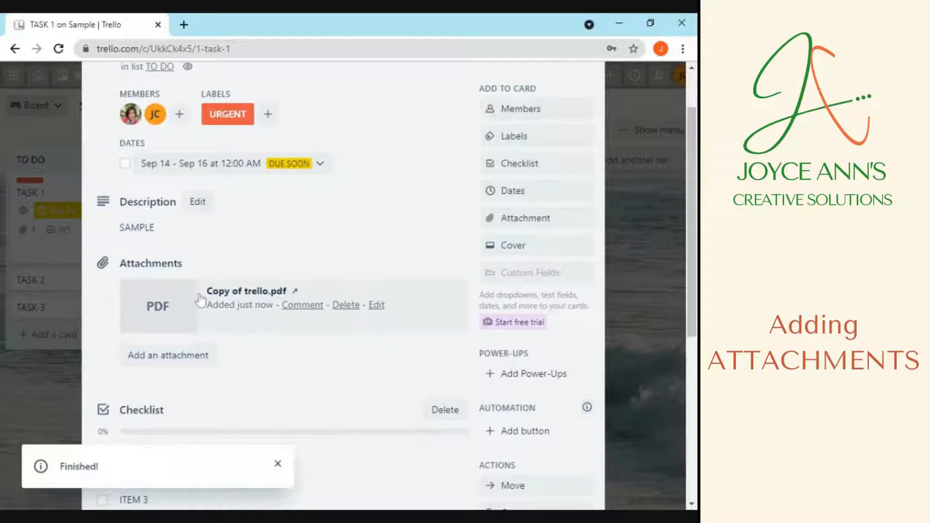
{"action": "left_click", "coordinate": [519, 228]}
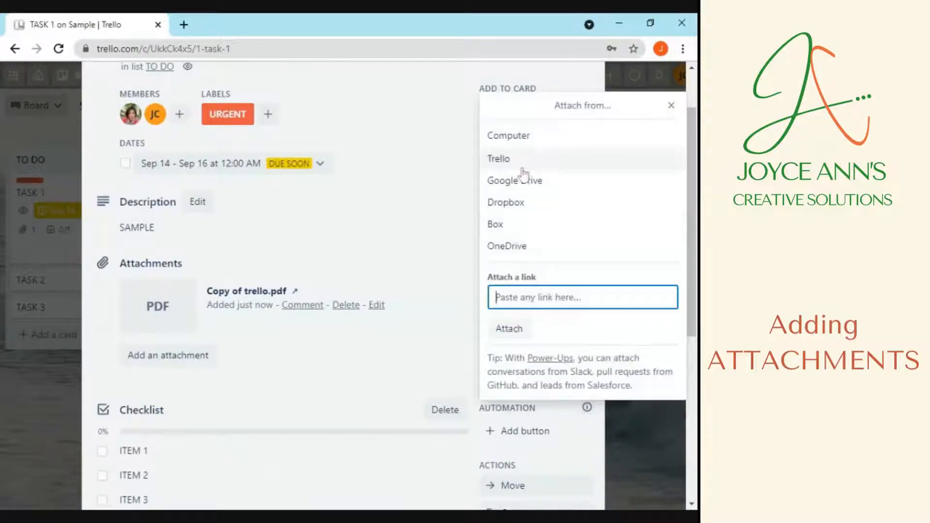
{"action": "left_click", "coordinate": [525, 142]}
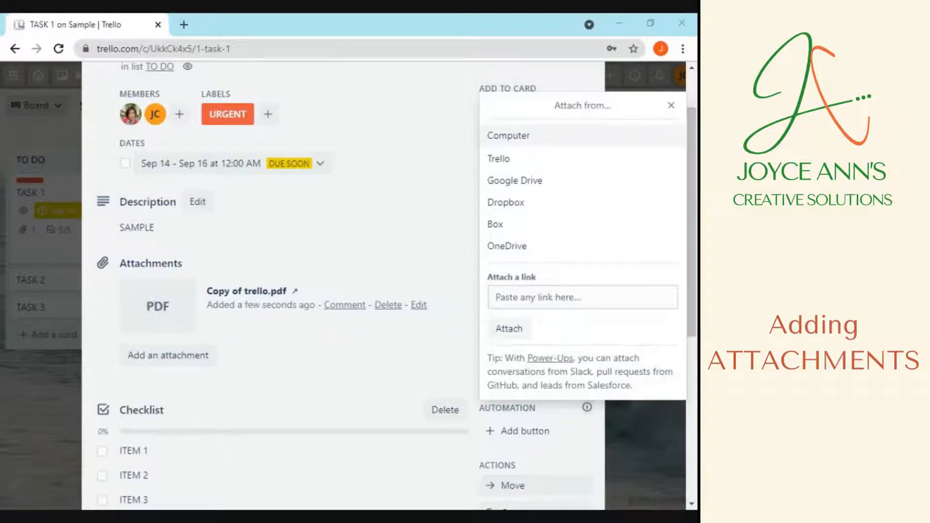
{"action": "key", "text": "Return"}
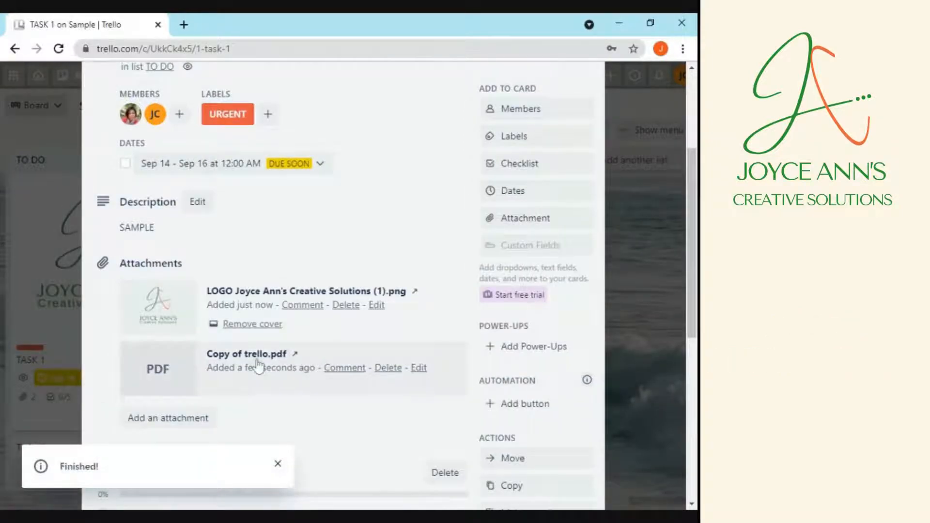
{"action": "scroll", "coordinate": [259, 367], "scroll_direction": "down", "scroll_amount": 4}
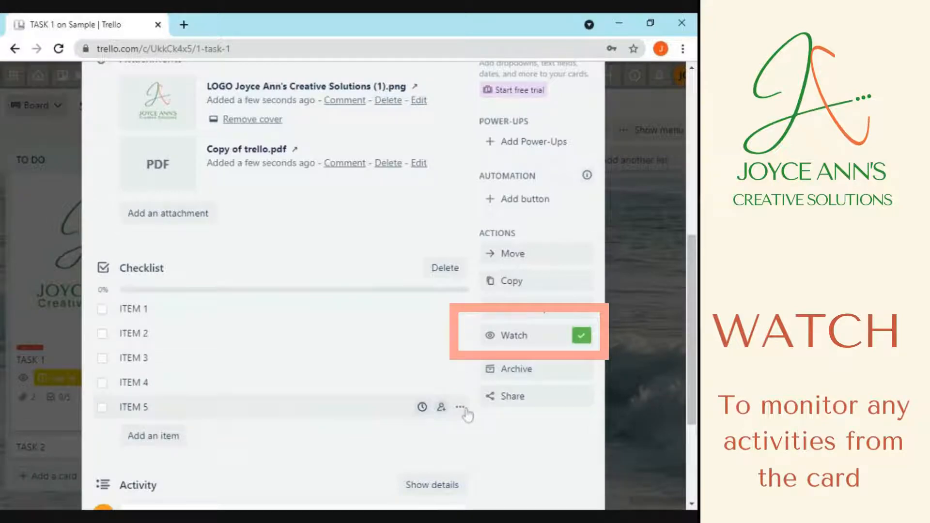
Turn off Watch on the TASK 1 card so its green check disappears
{"action": "left_click", "coordinate": [583, 340]}
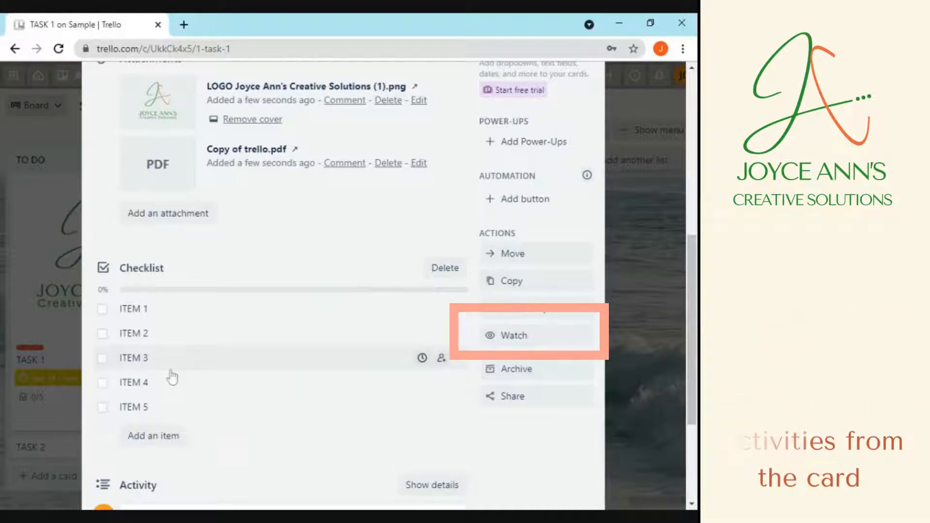
{"action": "scroll", "coordinate": [172, 378], "scroll_direction": "down", "scroll_amount": 1}
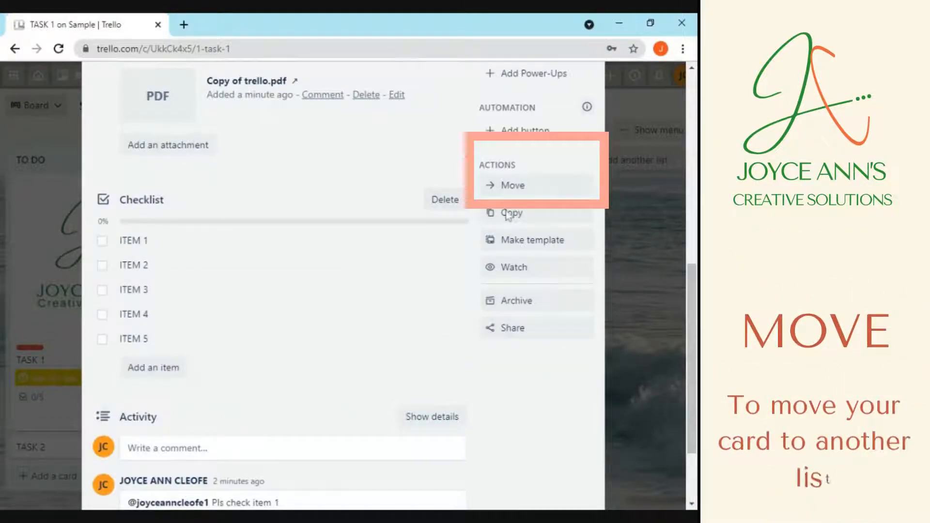
Move TASK 1 from TO DO into the DOING list, then reopen the card
{"action": "left_click", "coordinate": [524, 188]}
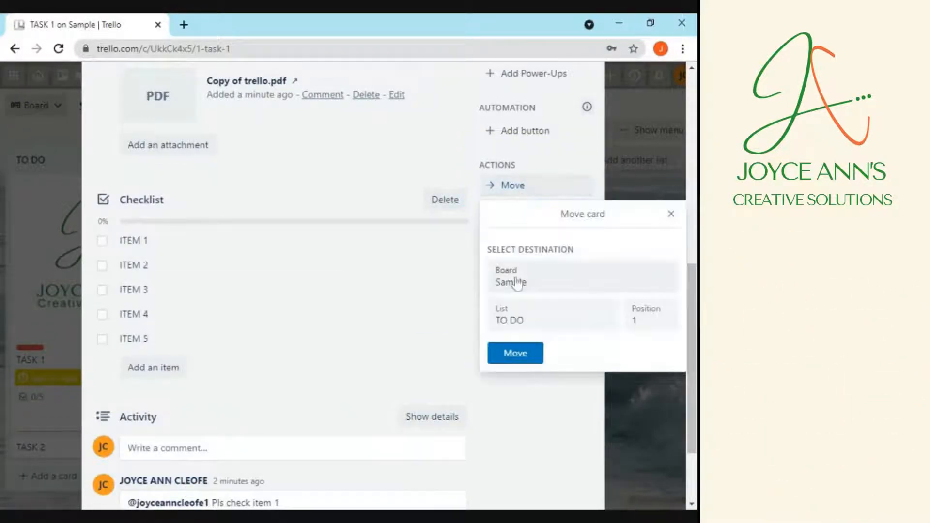
{"action": "left_click", "coordinate": [546, 333]}
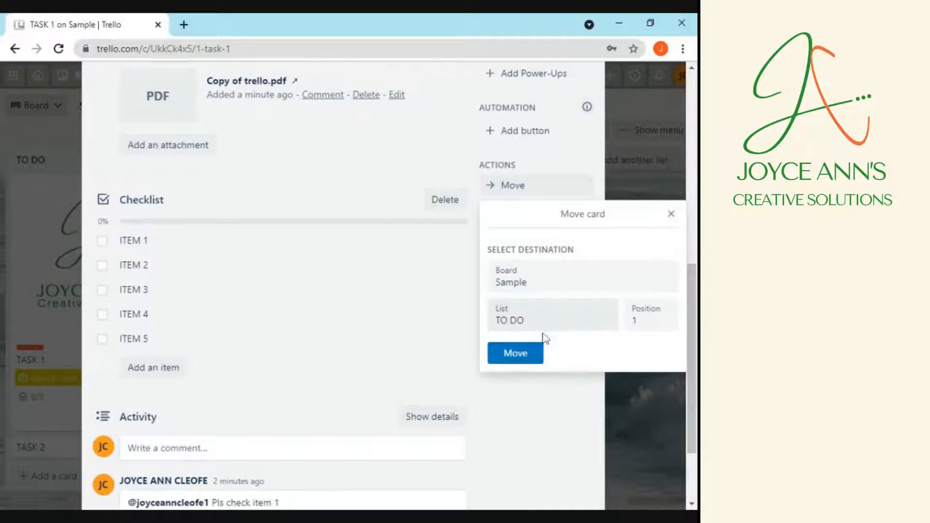
{"action": "left_click", "coordinate": [525, 352]}
{"action": "left_click", "coordinate": [516, 354]}
{"action": "scroll", "coordinate": [495, 214], "scroll_direction": "up", "scroll_amount": 5}
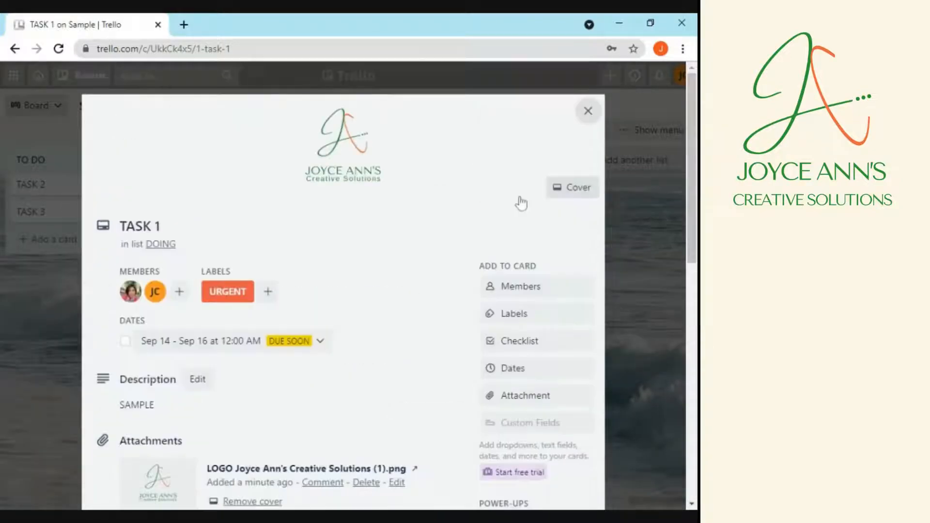
{"action": "left_click", "coordinate": [590, 113]}
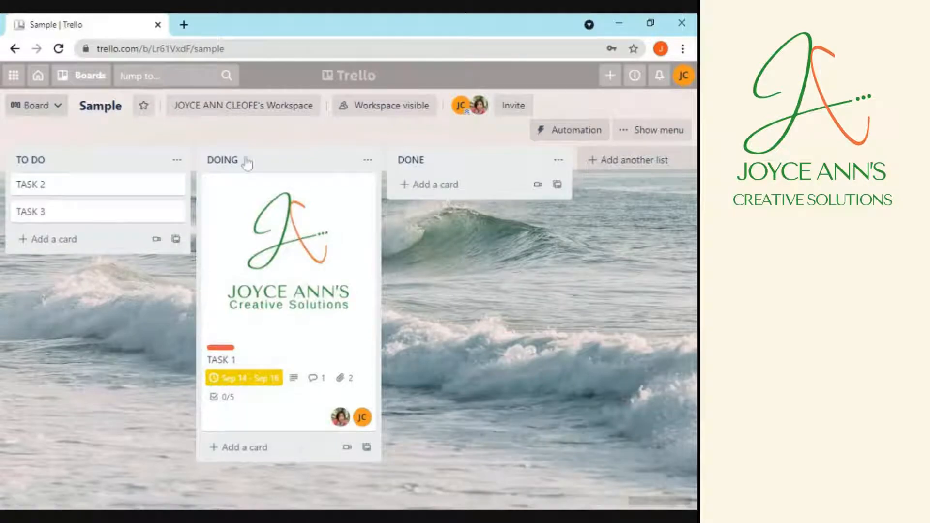
{"action": "left_click", "coordinate": [348, 259]}
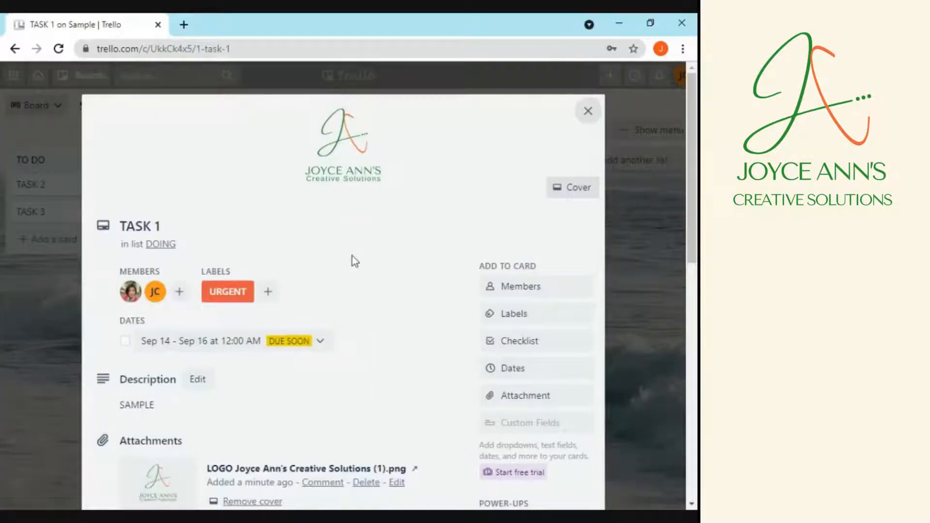
Check ITEM 1 to ITEM 4 on TASK 1's checklist for 4/5, leaving ITEM 5 unchecked
{"action": "scroll", "coordinate": [361, 322], "scroll_direction": "down", "scroll_amount": 5}
{"action": "scroll", "coordinate": [362, 322], "scroll_direction": "down", "scroll_amount": 4}
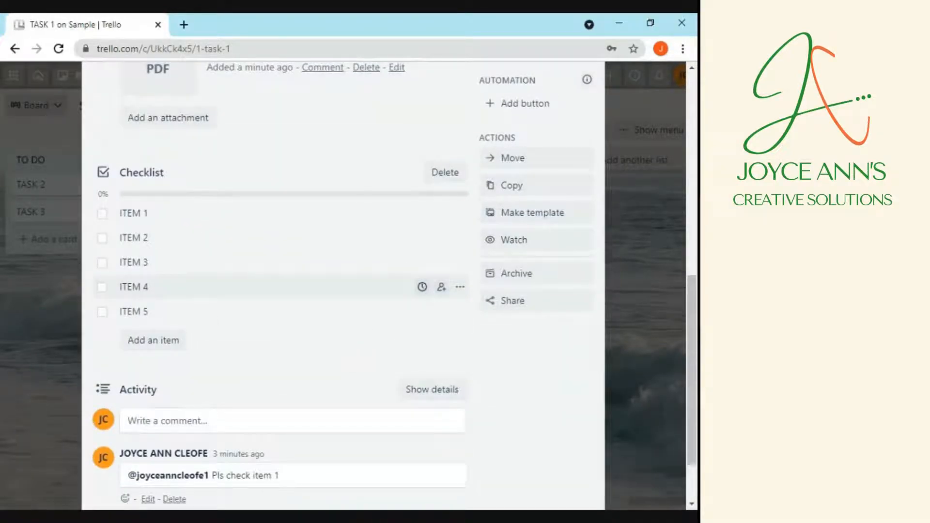
{"action": "left_click", "coordinate": [102, 214]}
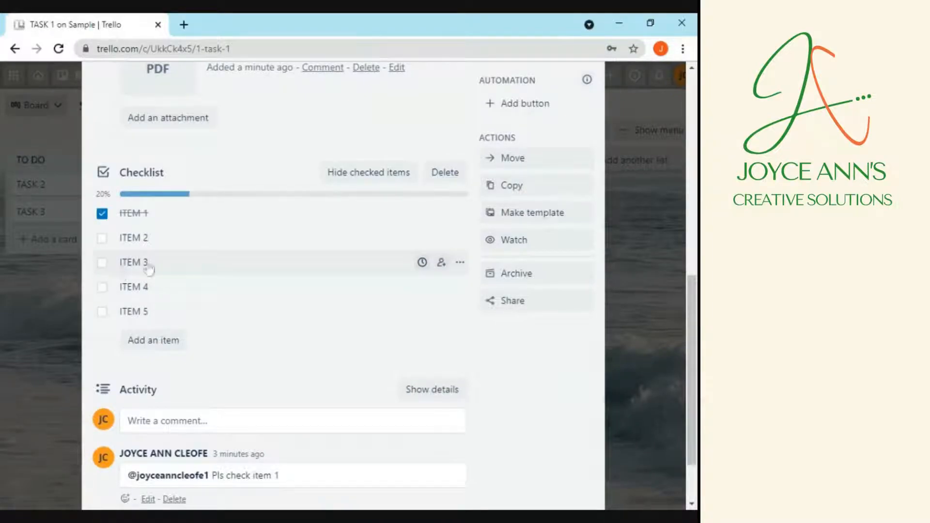
{"action": "left_click", "coordinate": [103, 240]}
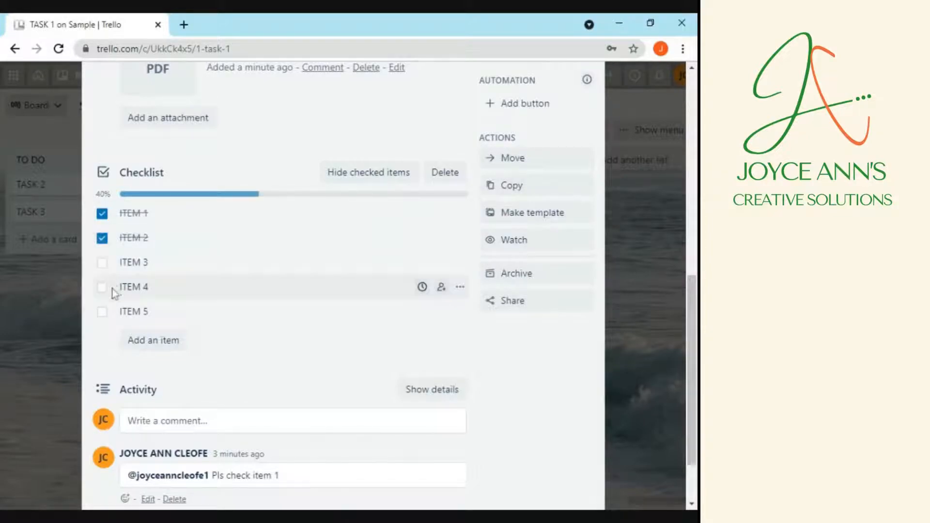
{"action": "left_click", "coordinate": [103, 264]}
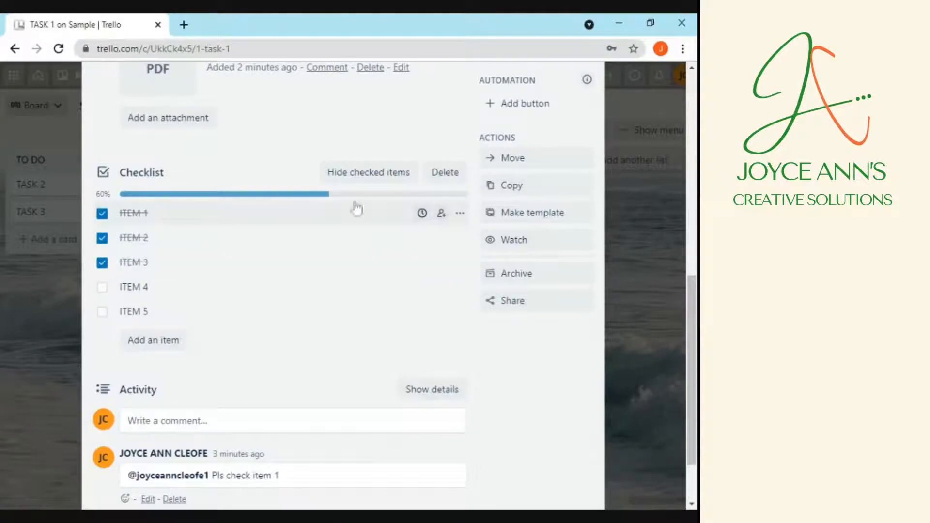
{"action": "left_click", "coordinate": [103, 288]}
{"action": "left_click", "coordinate": [102, 313]}
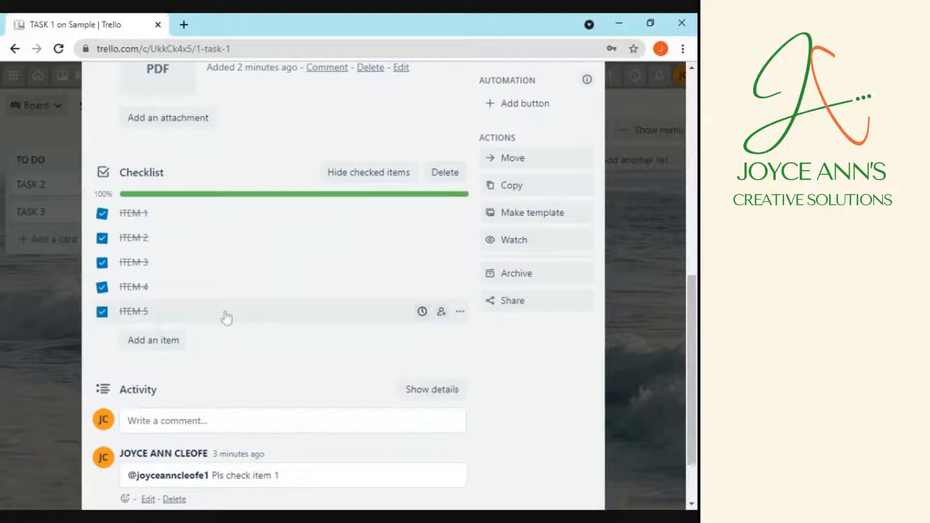
{"action": "left_click", "coordinate": [102, 312]}
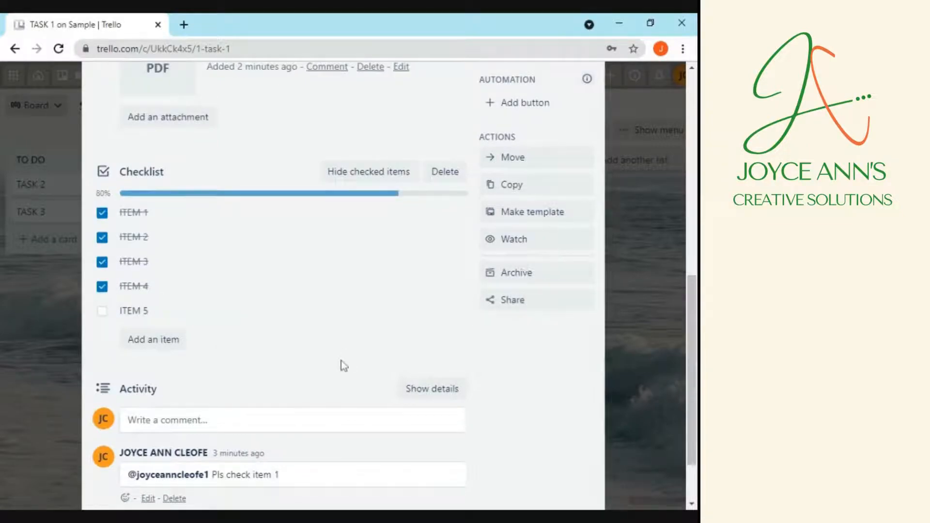
{"action": "scroll", "coordinate": [342, 364], "scroll_direction": "down", "scroll_amount": 2}
{"action": "scroll", "coordinate": [507, 400], "scroll_direction": "up", "scroll_amount": 10}
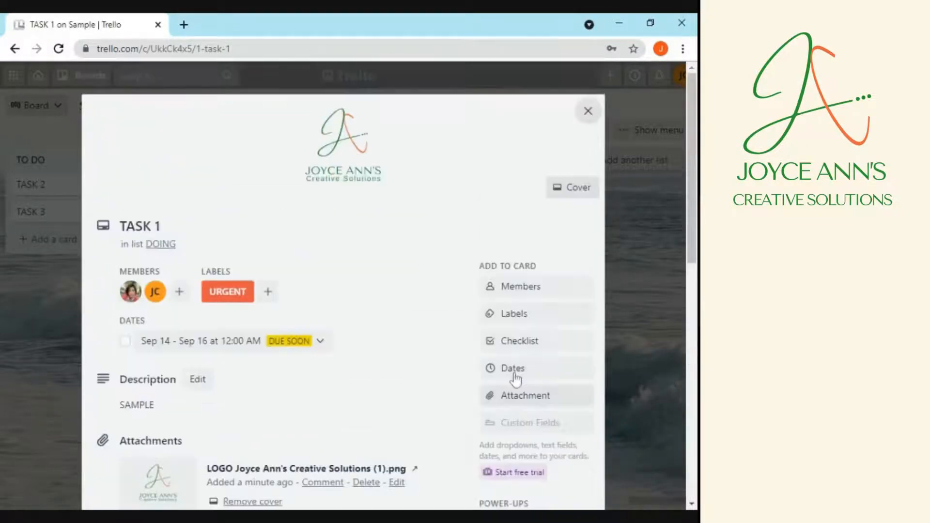
{"action": "left_click", "coordinate": [589, 114]}
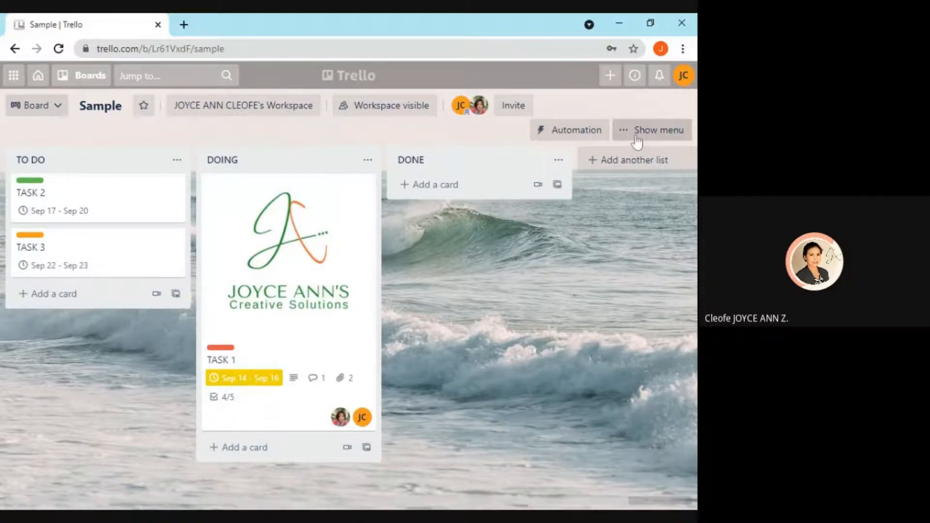
Open the Show menu panel at the top right of the Sample board
{"action": "left_click", "coordinate": [636, 140]}
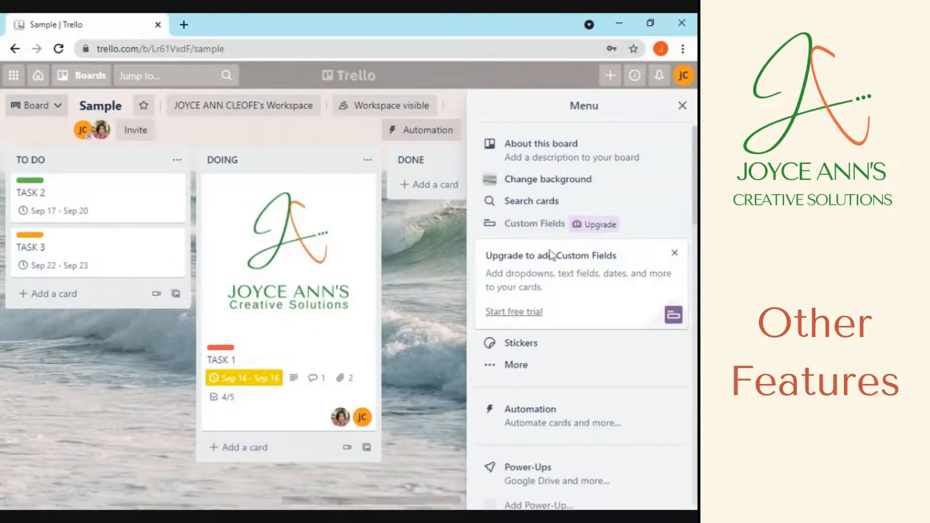
From Stickers, put a heart on TASK 1, a checkmark on TASK 2, and a thumbs-up on TASK 3
{"action": "scroll", "coordinate": [540, 316], "scroll_direction": "down", "scroll_amount": 2}
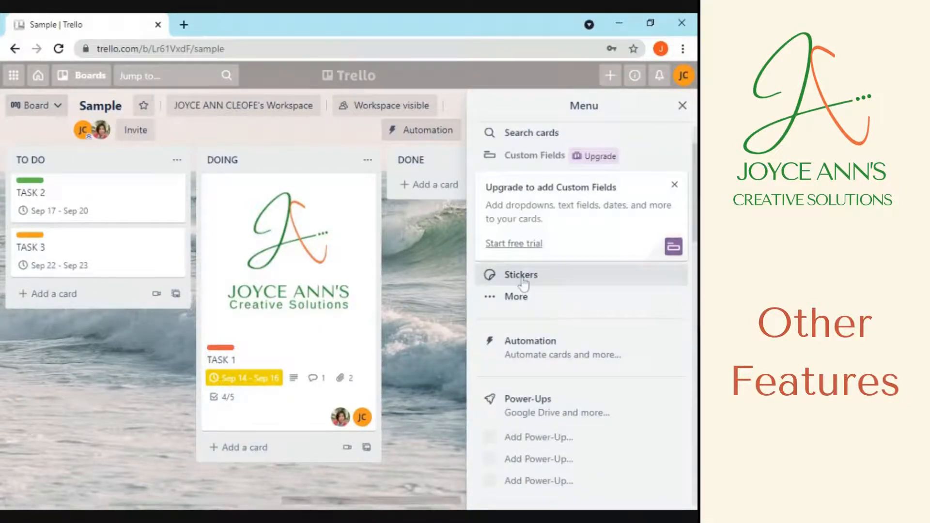
{"action": "left_click", "coordinate": [522, 275]}
{"action": "left_click_drag", "start_coordinate": [557, 190], "coordinate": [231, 218]}
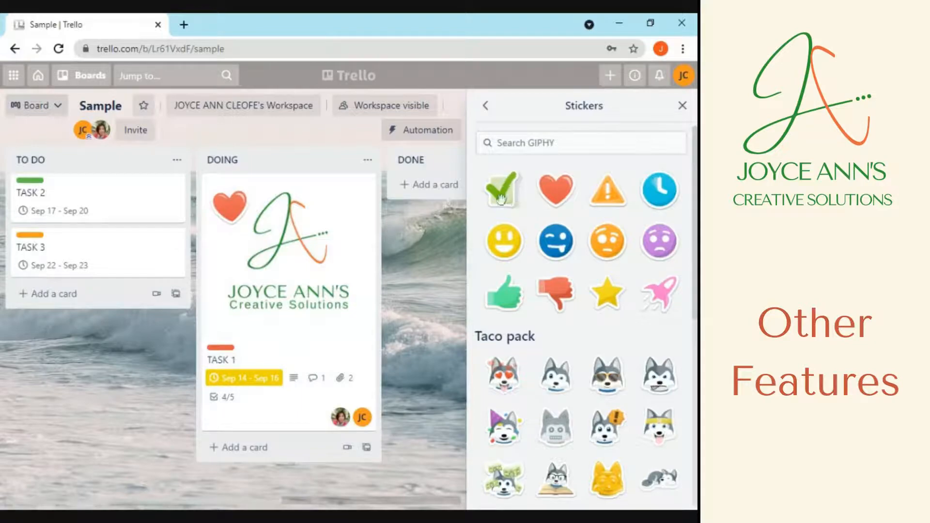
{"action": "left_click_drag", "start_coordinate": [506, 193], "coordinate": [96, 196]}
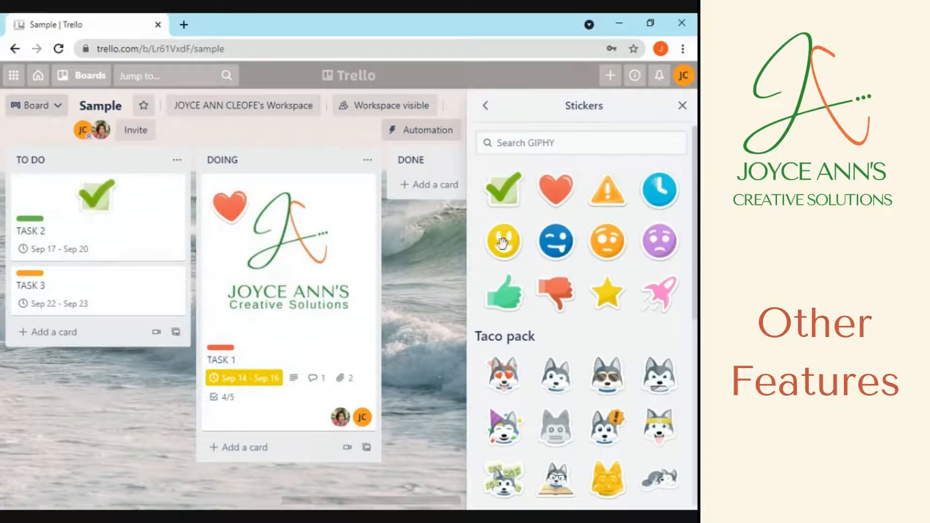
{"action": "left_click_drag", "start_coordinate": [504, 295], "coordinate": [137, 293]}
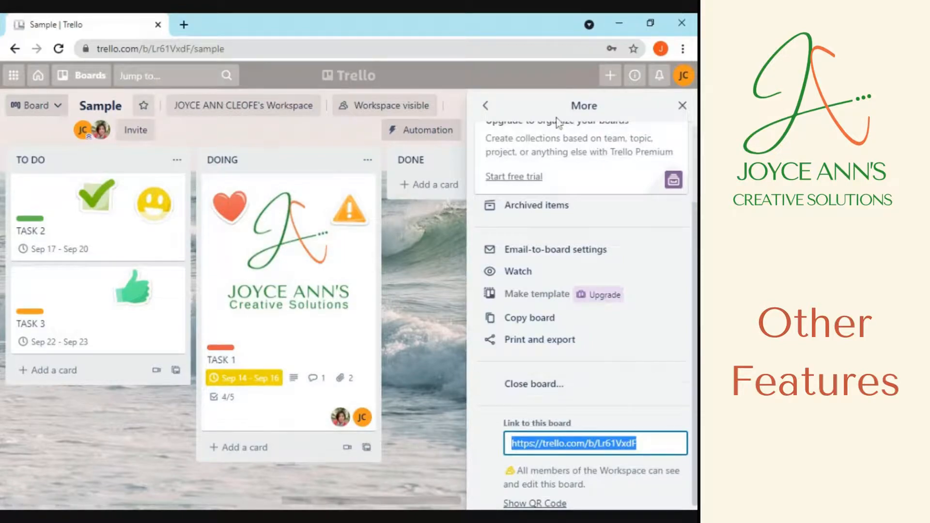
{"action": "left_click", "coordinate": [485, 105]}
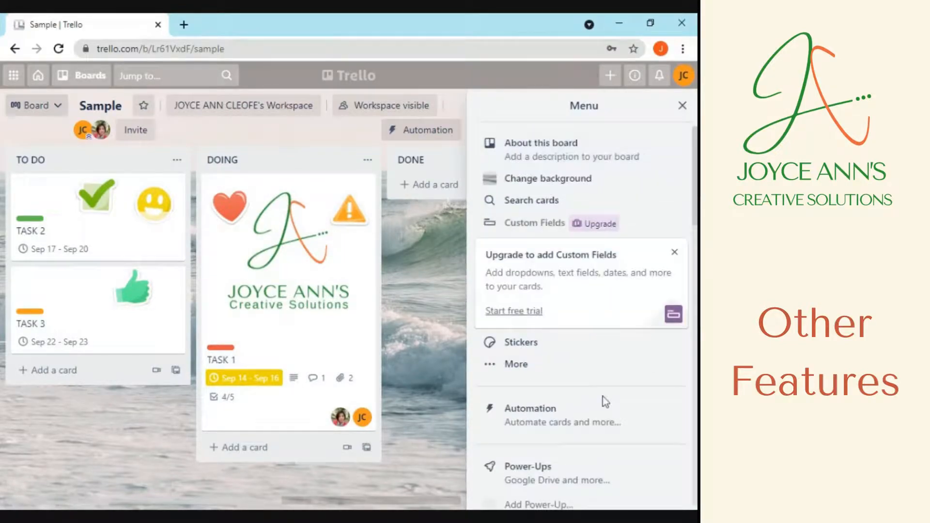
Open Add Power-Up from the Power-Ups section of the board menu
{"action": "scroll", "coordinate": [603, 396], "scroll_direction": "down", "scroll_amount": 2}
{"action": "scroll", "coordinate": [604, 404], "scroll_direction": "down", "scroll_amount": 1}
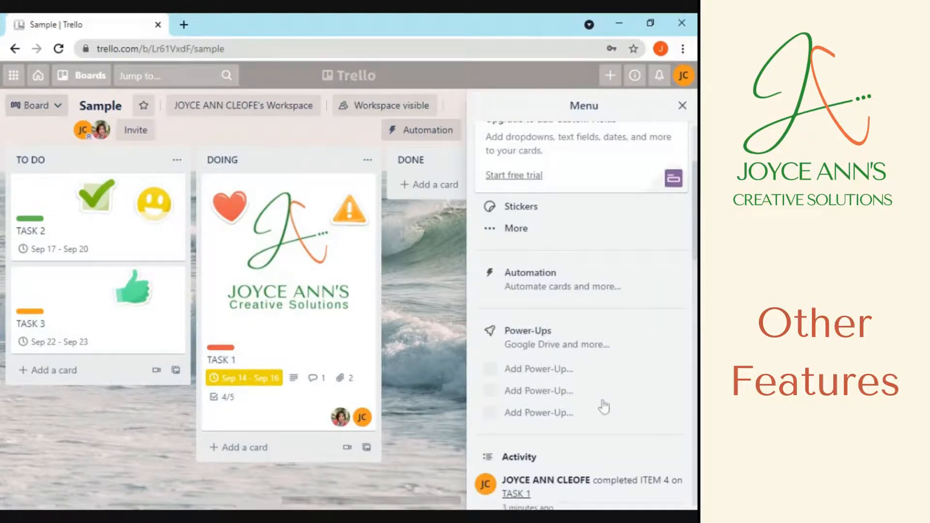
{"action": "left_click", "coordinate": [529, 371]}
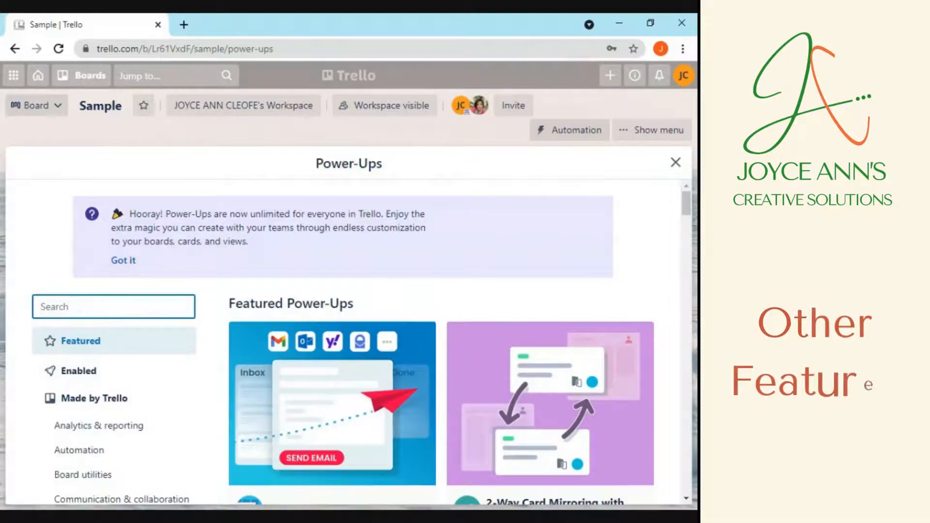
Search 'bi', add the BigPicture power-up to the Sample board, and close the directory
{"action": "type", "text": "bi"}
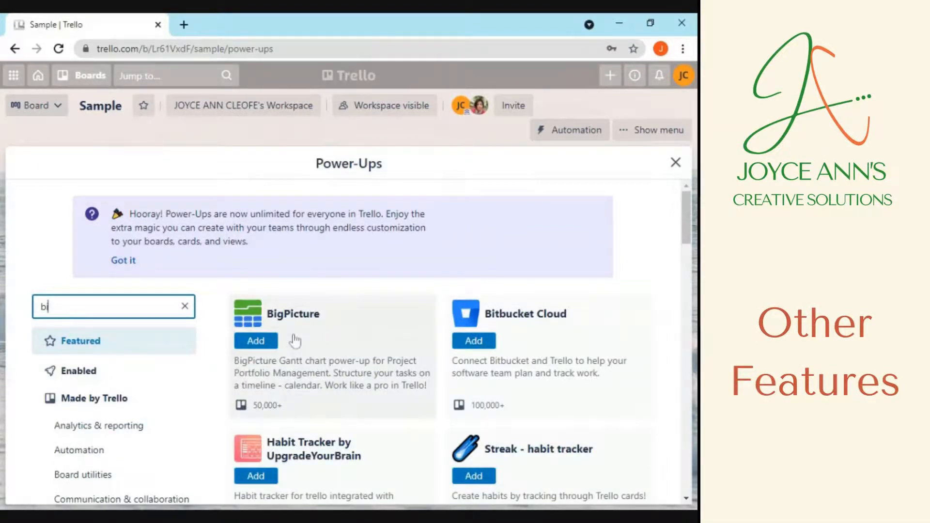
{"action": "left_click", "coordinate": [255, 341]}
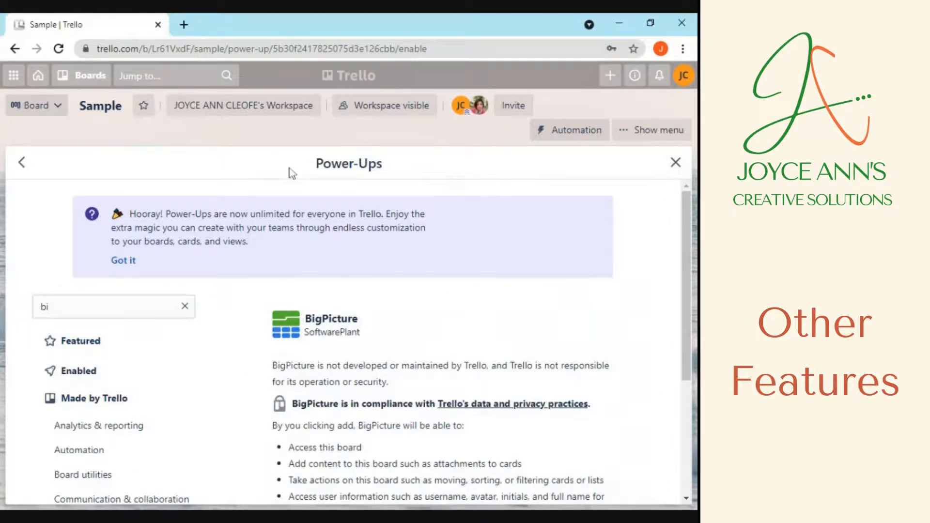
{"action": "scroll", "coordinate": [349, 339], "scroll_direction": "down", "scroll_amount": 4}
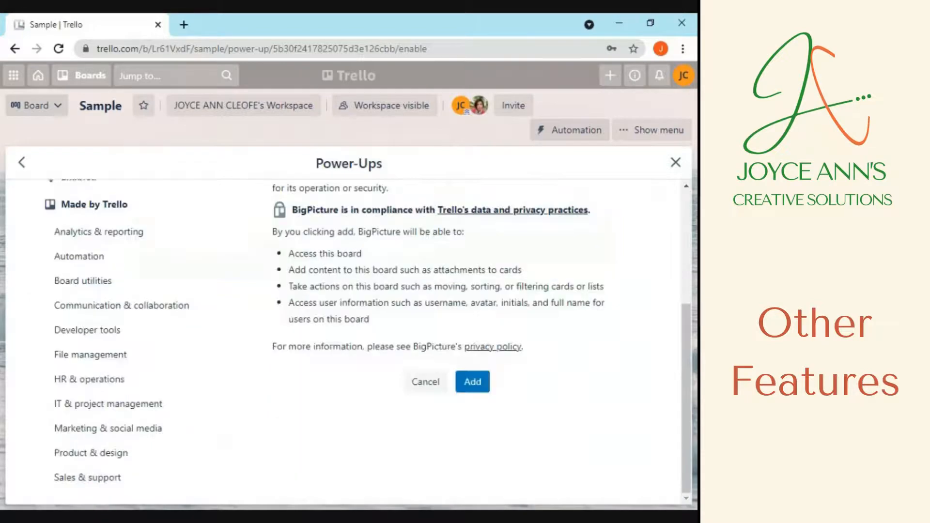
{"action": "left_click", "coordinate": [473, 380]}
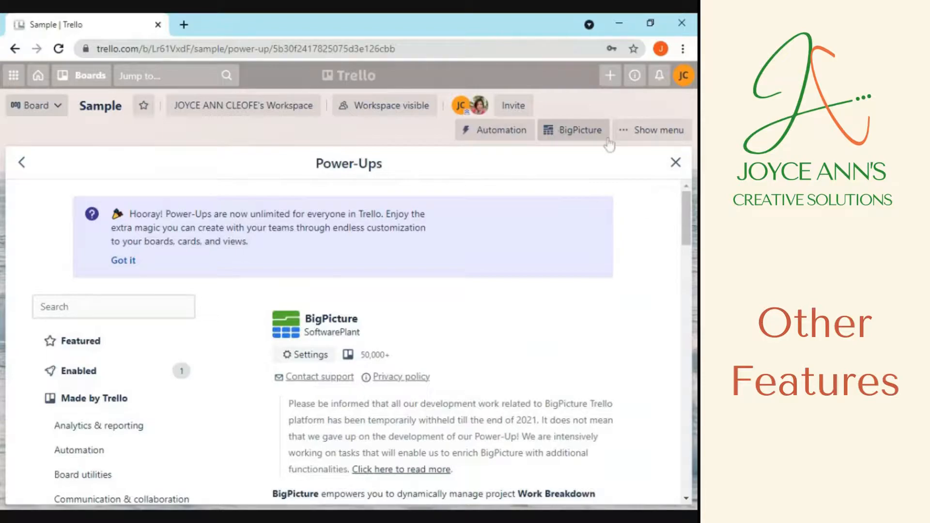
{"action": "left_click", "coordinate": [677, 164]}
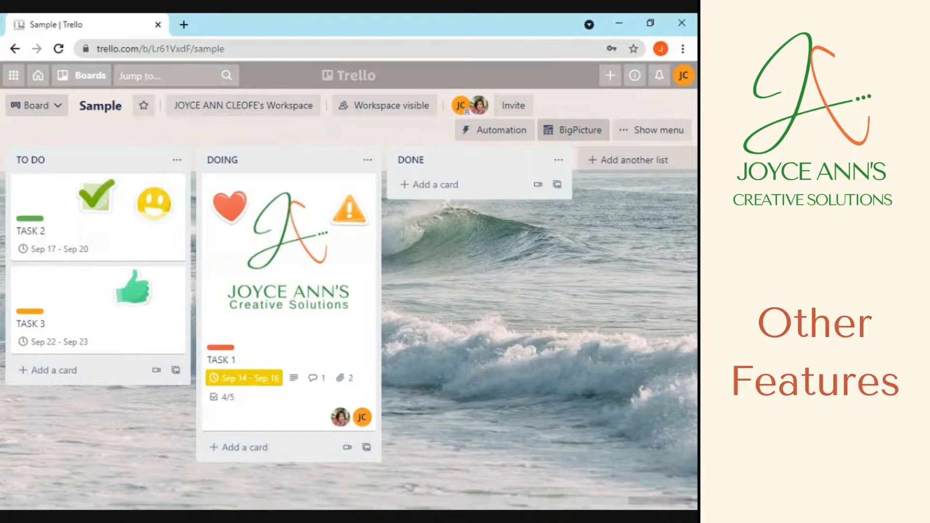
Launch BigPicture from its button in the Sample board header
{"action": "left_click", "coordinate": [573, 130]}
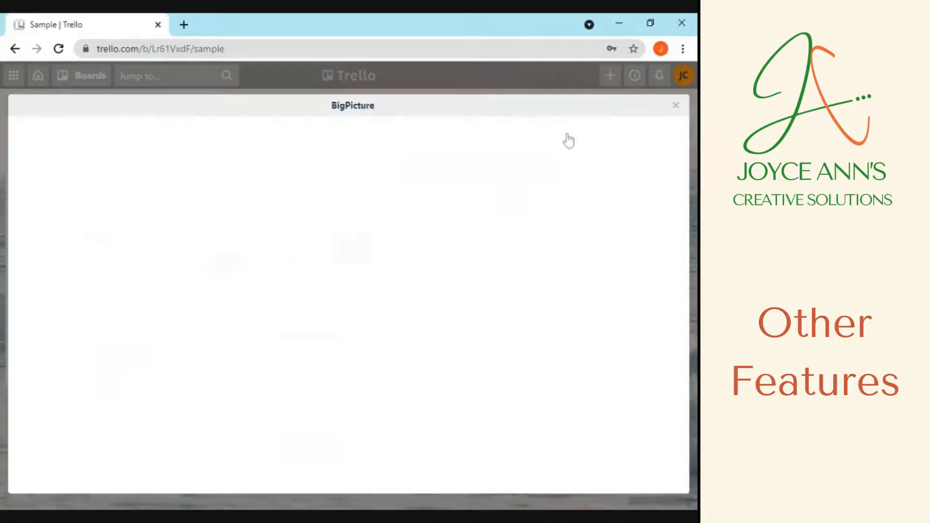